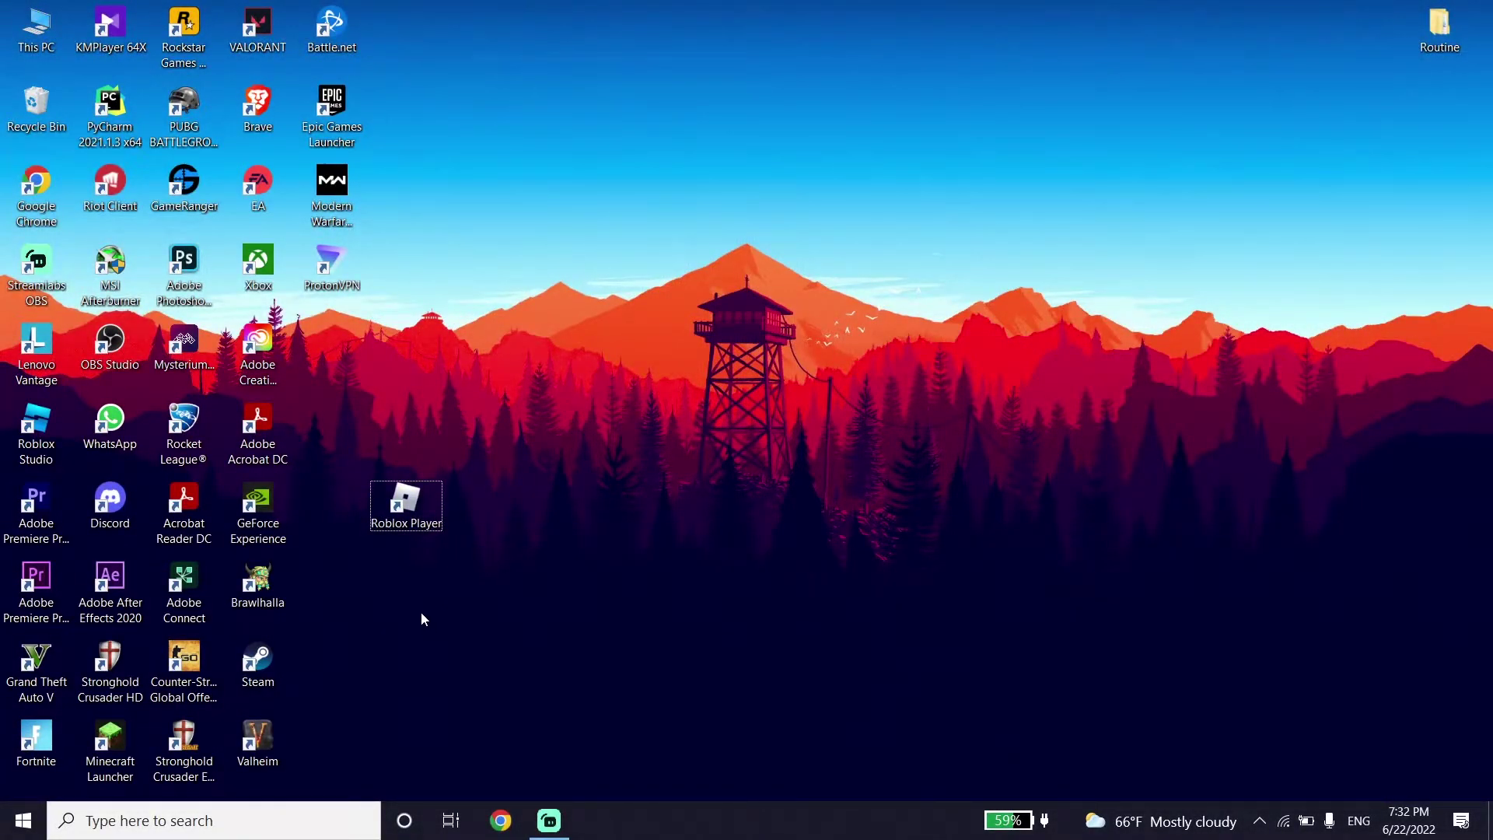
- Search 'cont' to open Control Panel, then go to Network and Internet > Network and Sharing Center
{"action": "left_click", "coordinate": [270, 820]}
{"action": "type", "text": "c"}
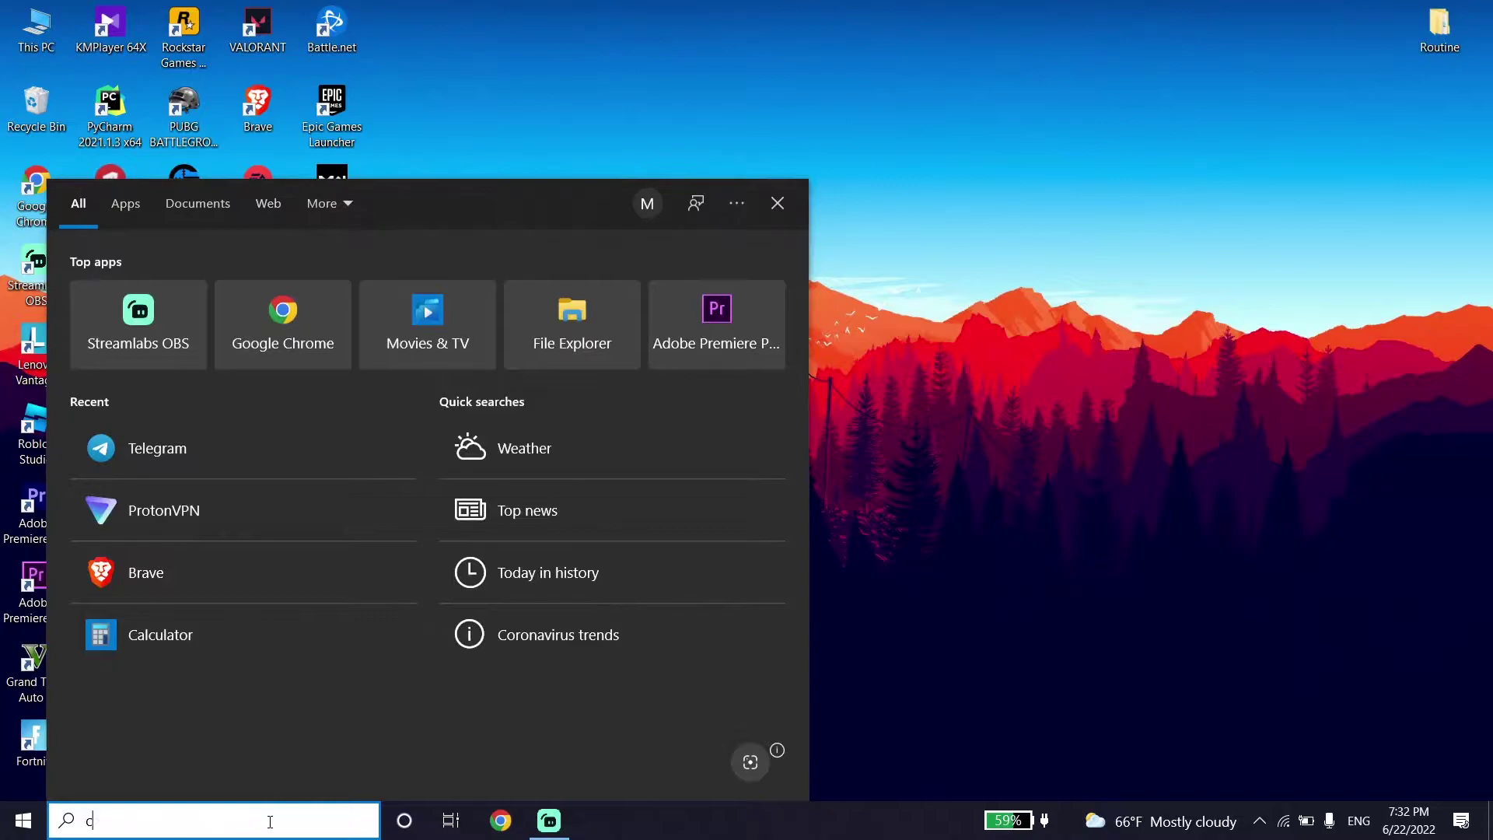
{"action": "type", "text": "ont"}
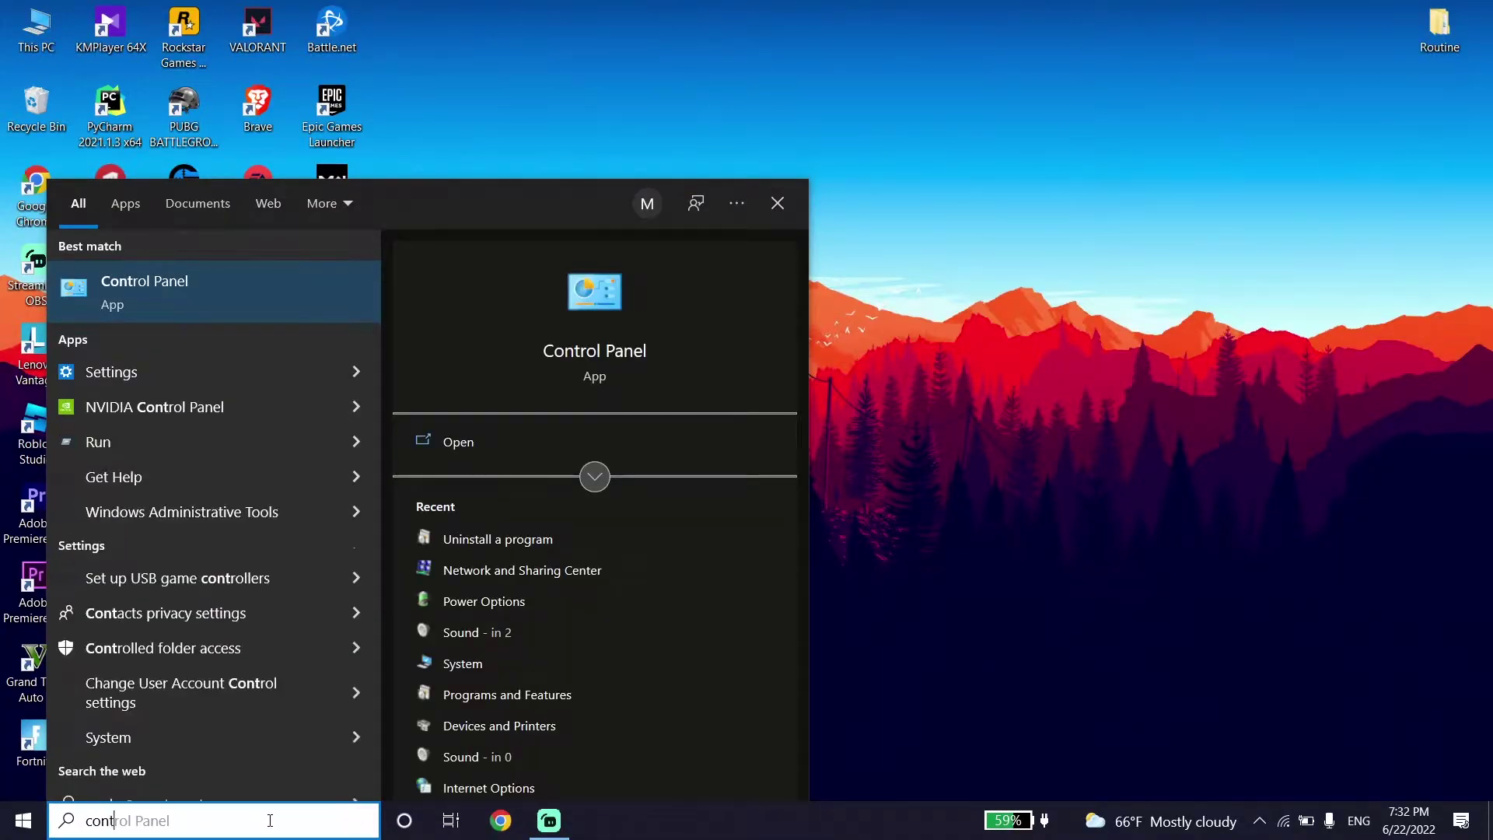
{"action": "left_click", "coordinate": [286, 306]}
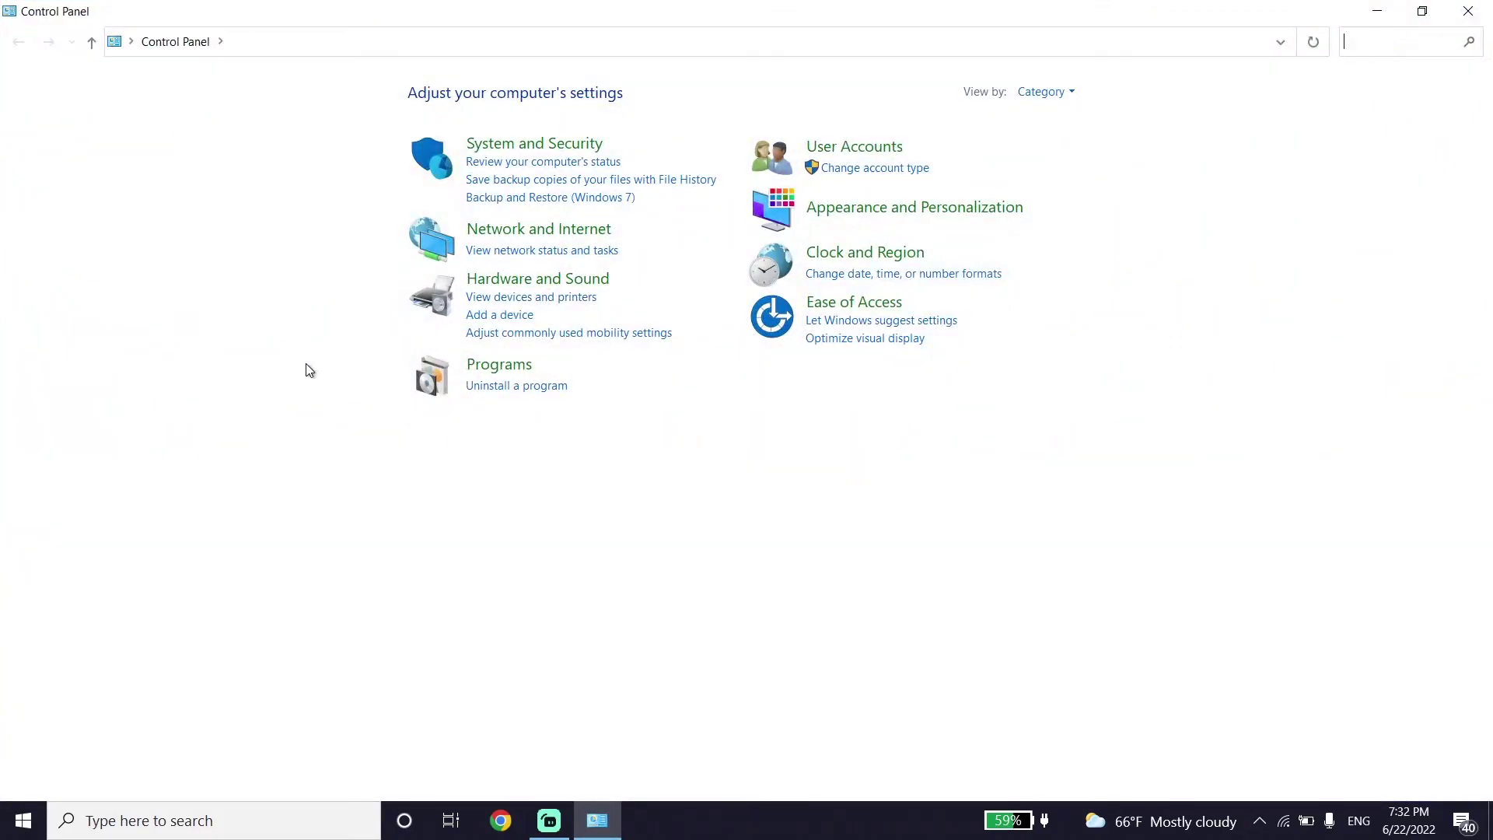
{"action": "left_click", "coordinate": [512, 230]}
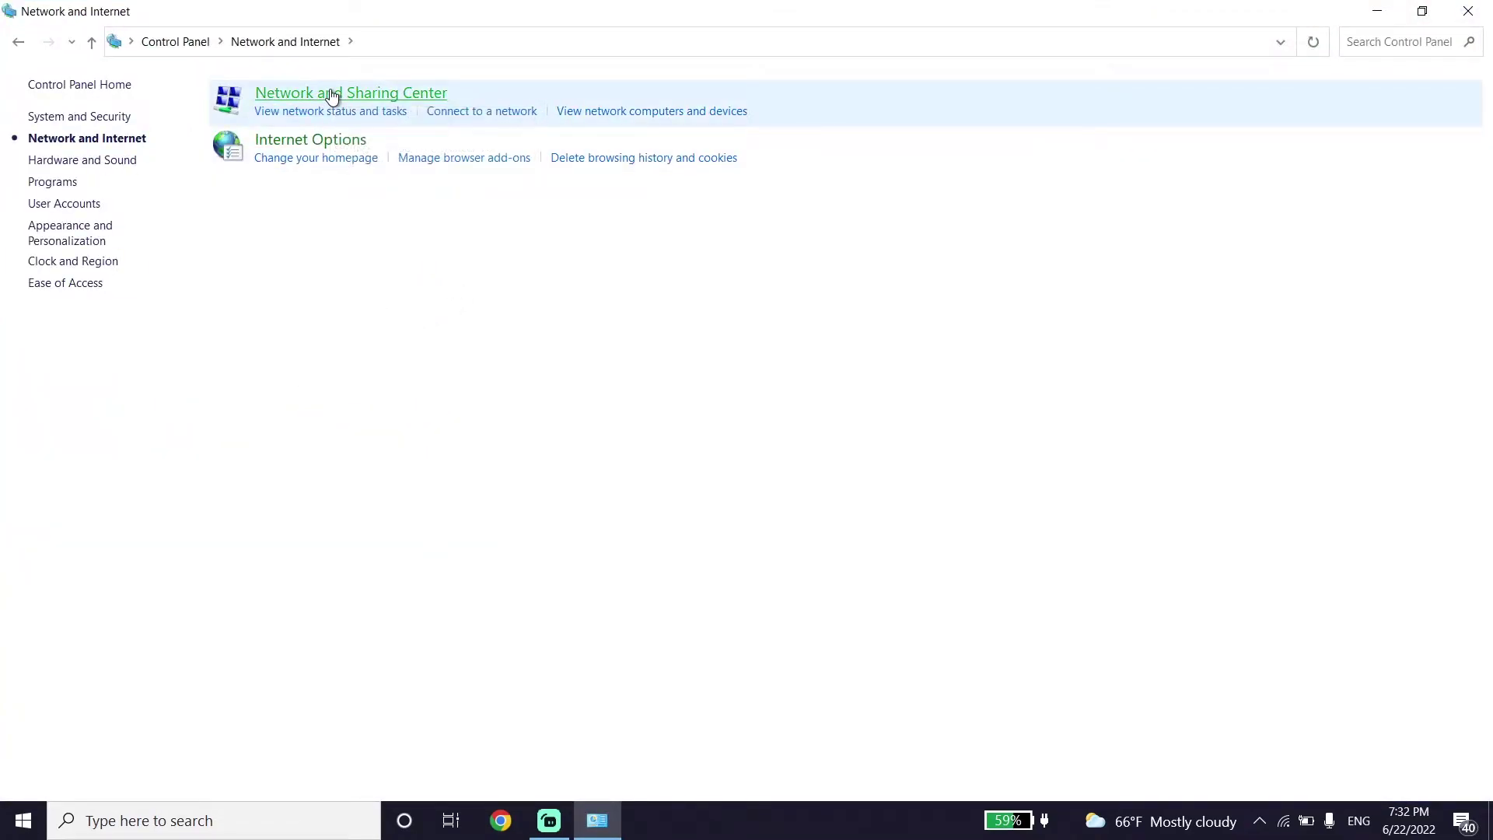
{"action": "left_click", "coordinate": [331, 94]}
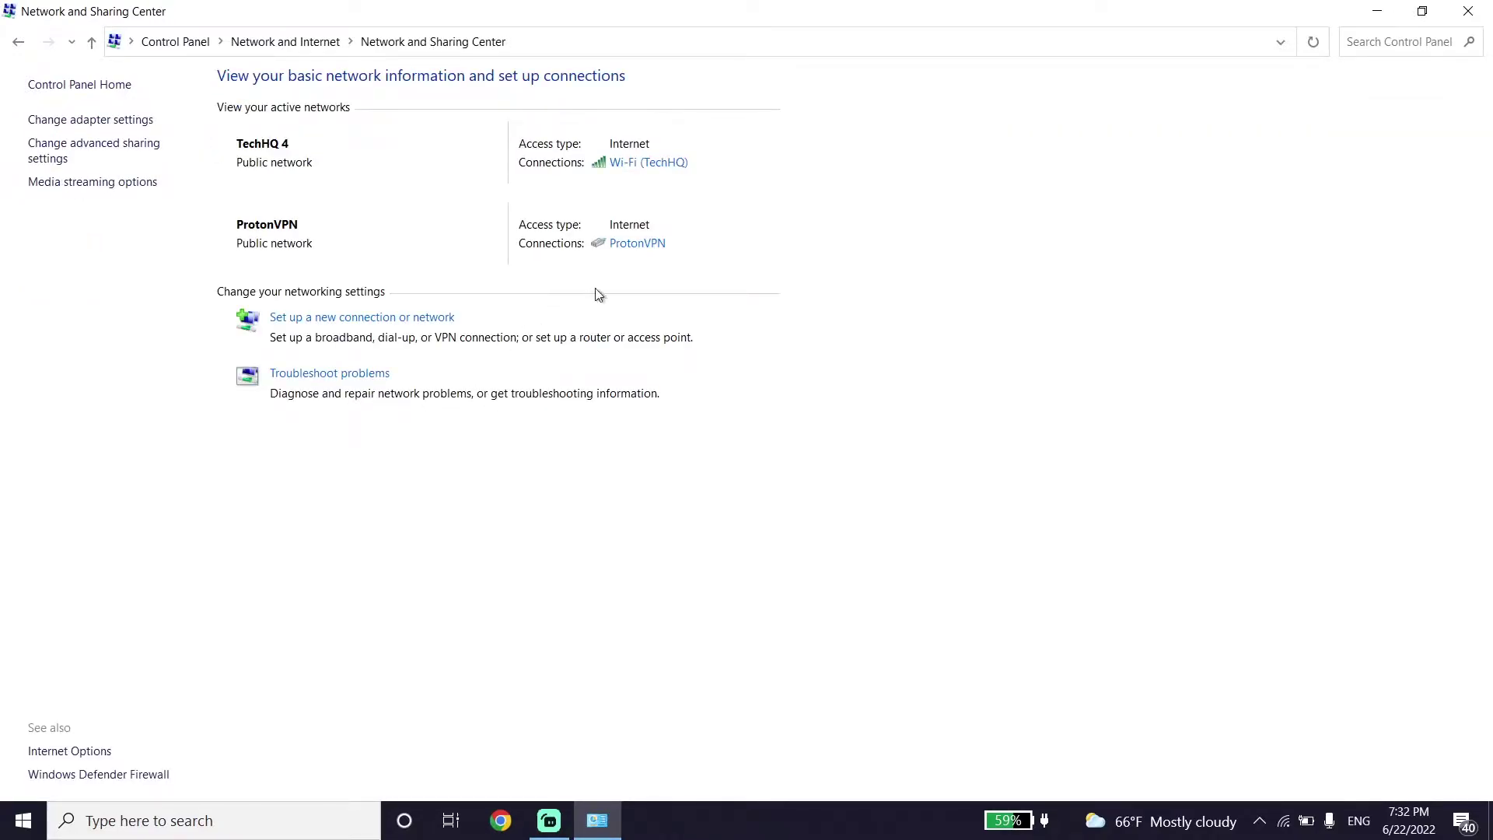
- Open the TechHQ Wi-Fi connection's IPv4 properties and choose manual DNS server addresses
{"action": "left_click", "coordinate": [639, 165]}
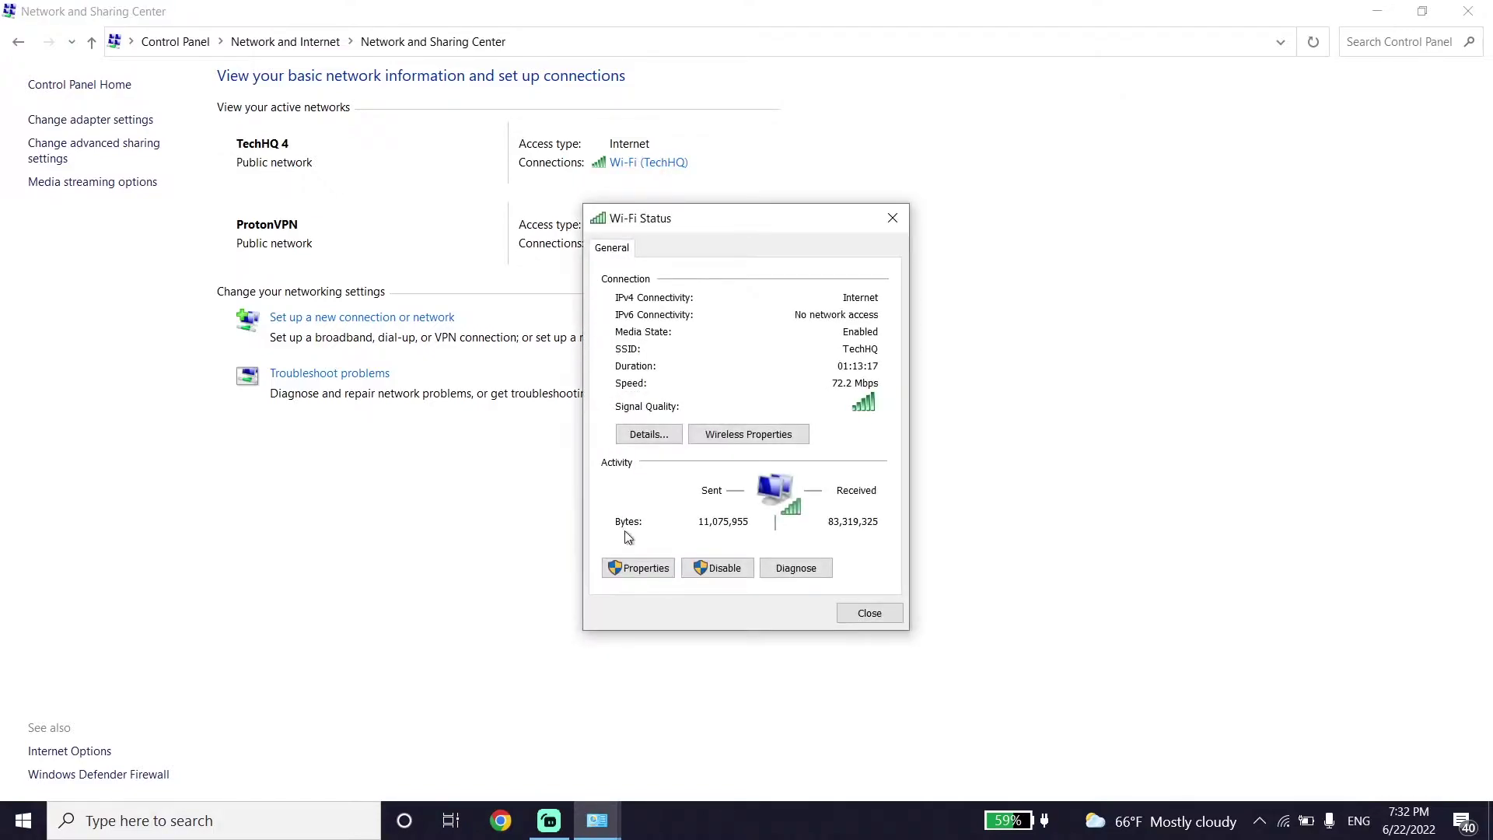
{"action": "left_click", "coordinate": [634, 570]}
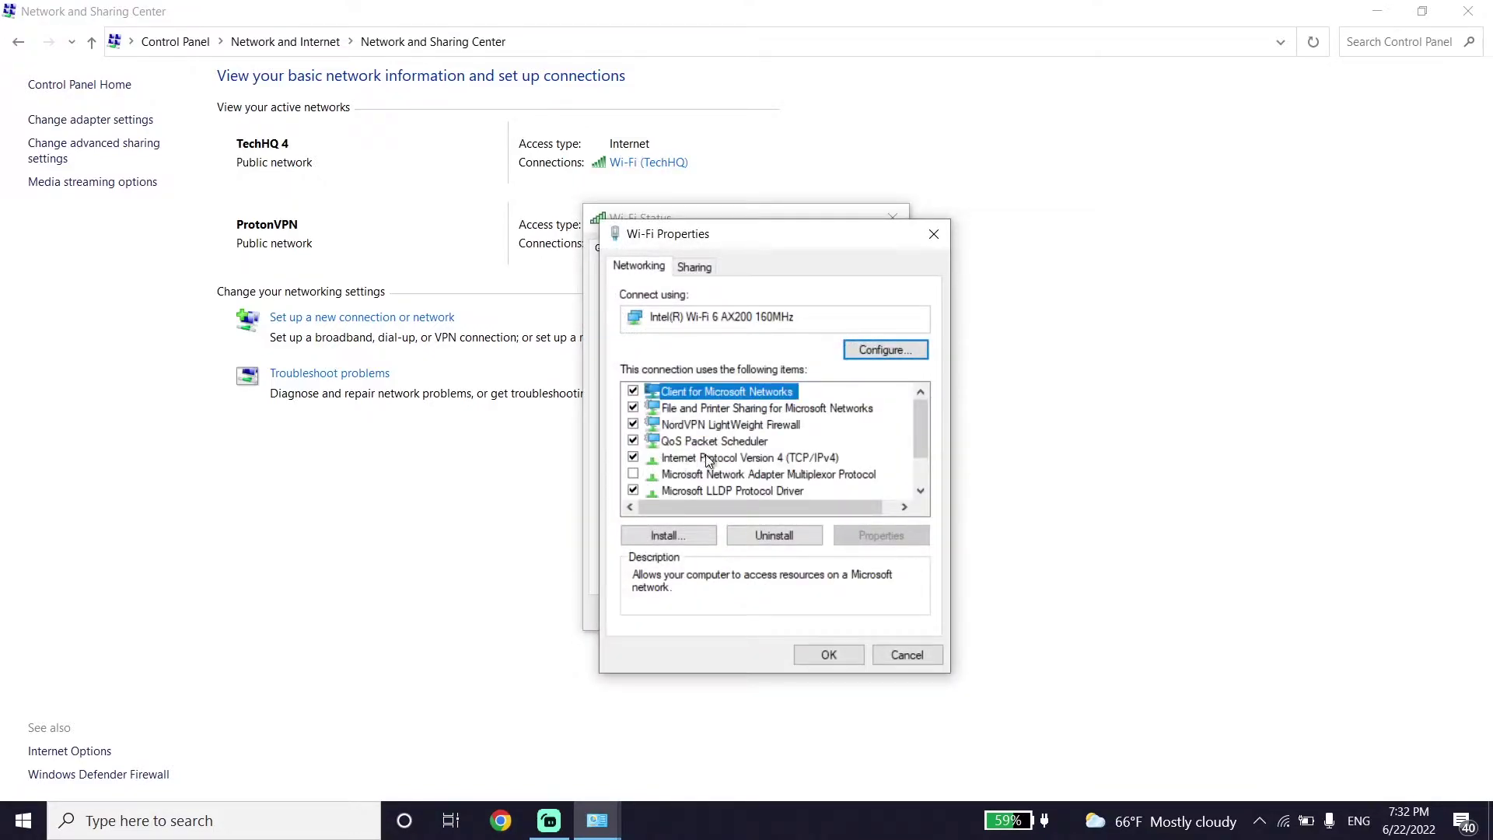
{"action": "left_click", "coordinate": [825, 459]}
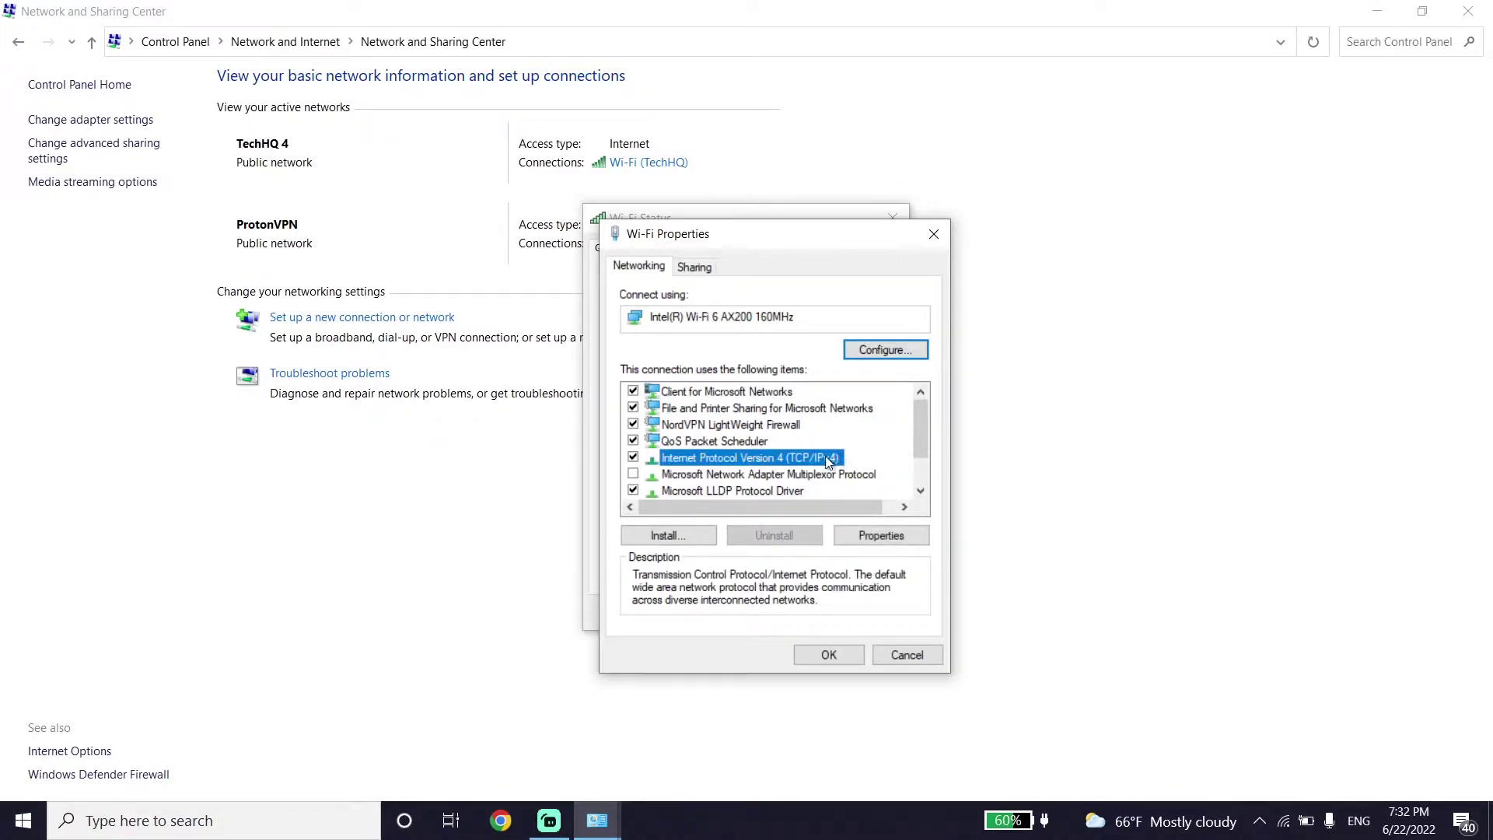
{"action": "double_click", "coordinate": [819, 457]}
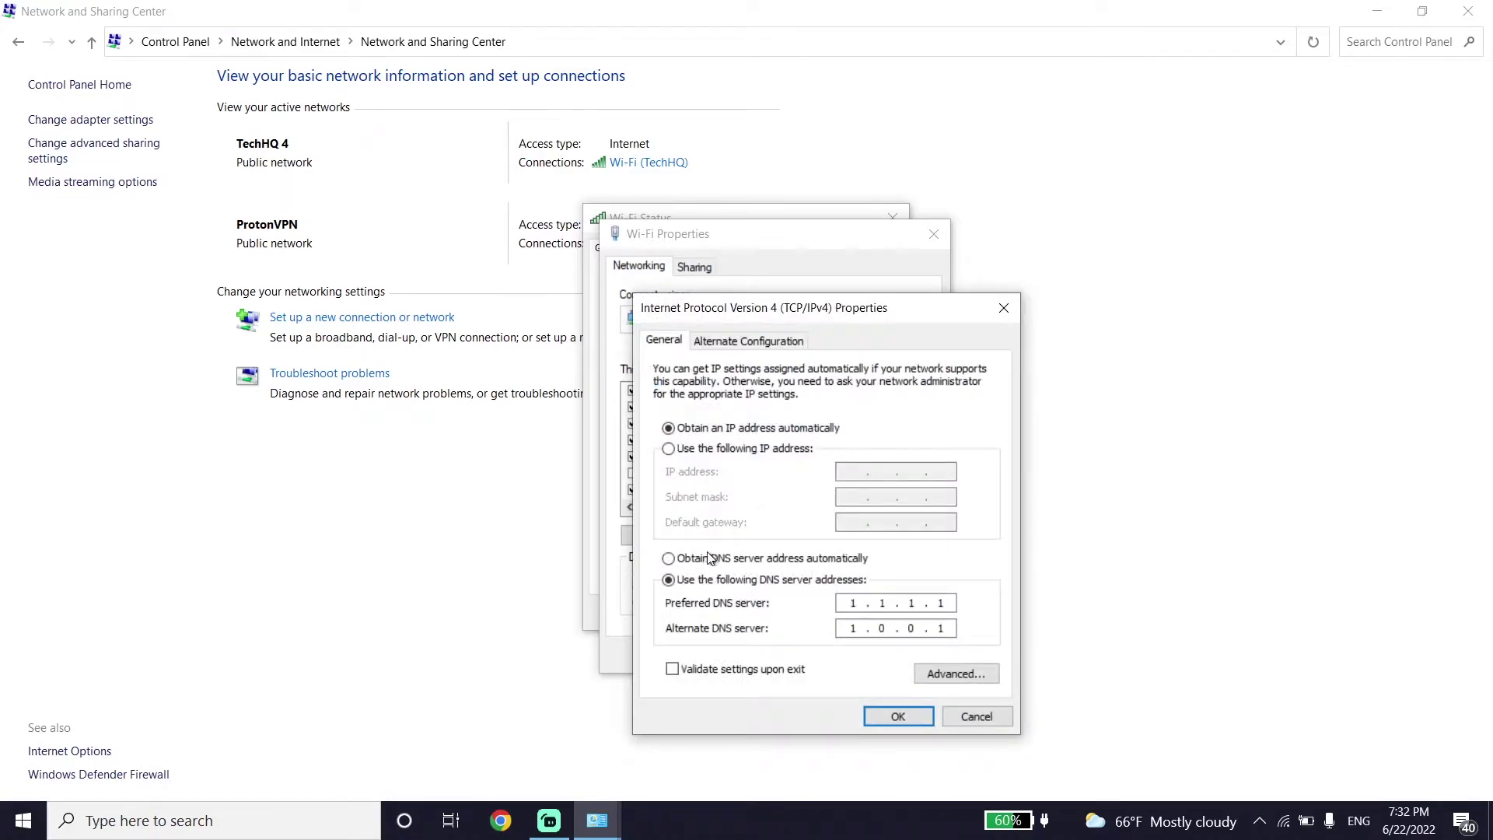
{"action": "left_click", "coordinate": [682, 580]}
- Enter 8.8.8 and 8.4.4.8 as DNS servers, then clear them again
{"action": "left_click_drag", "start_coordinate": [731, 308], "coordinate": [482, 163]}
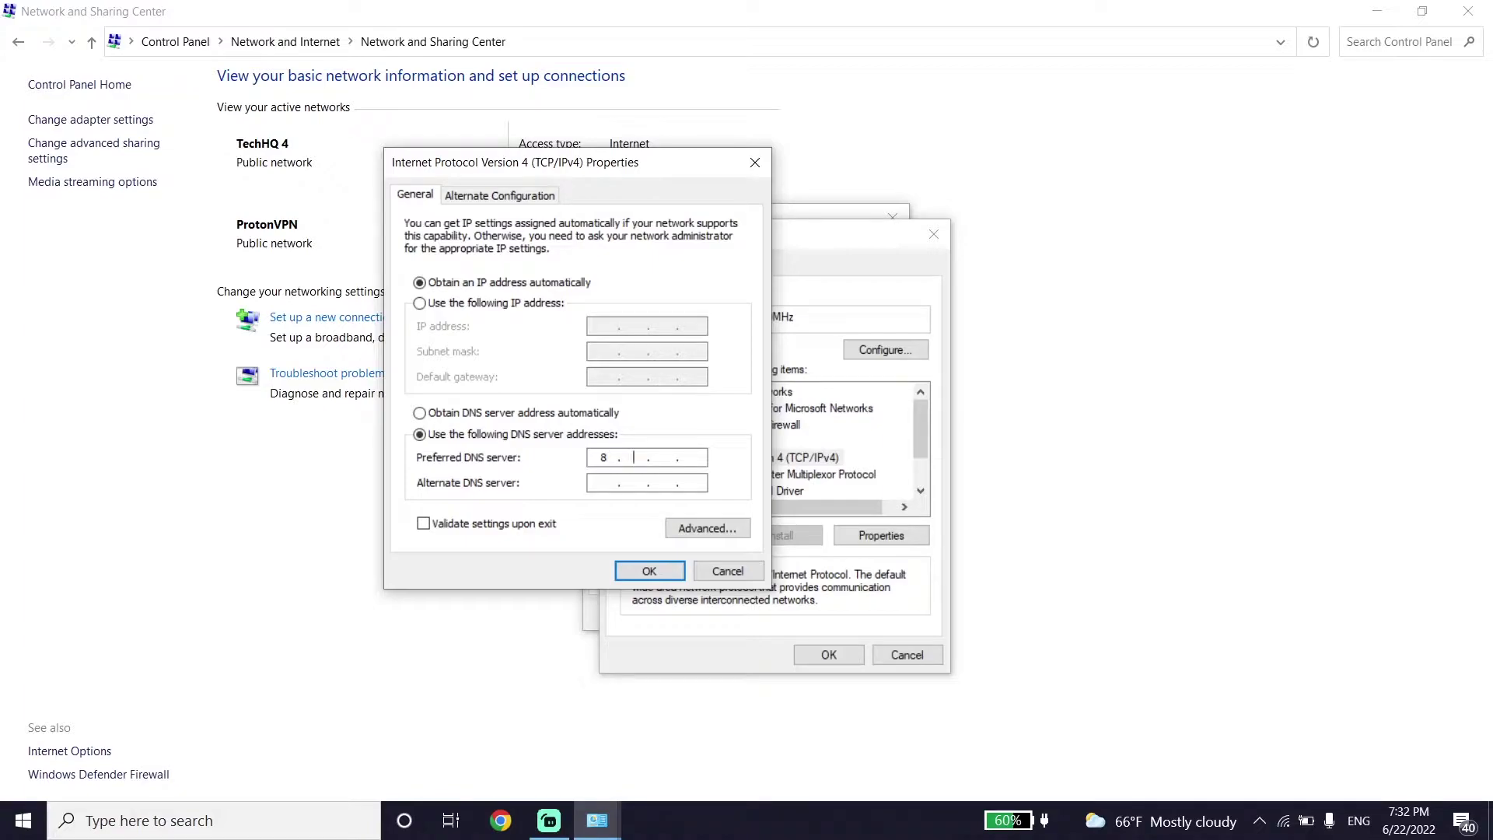
{"action": "type", "text": "8.8.8"}
{"action": "left_click", "coordinate": [610, 478]}
{"action": "type", "text": "8.4.4.8"}
{"action": "left_click", "coordinate": [544, 414]}
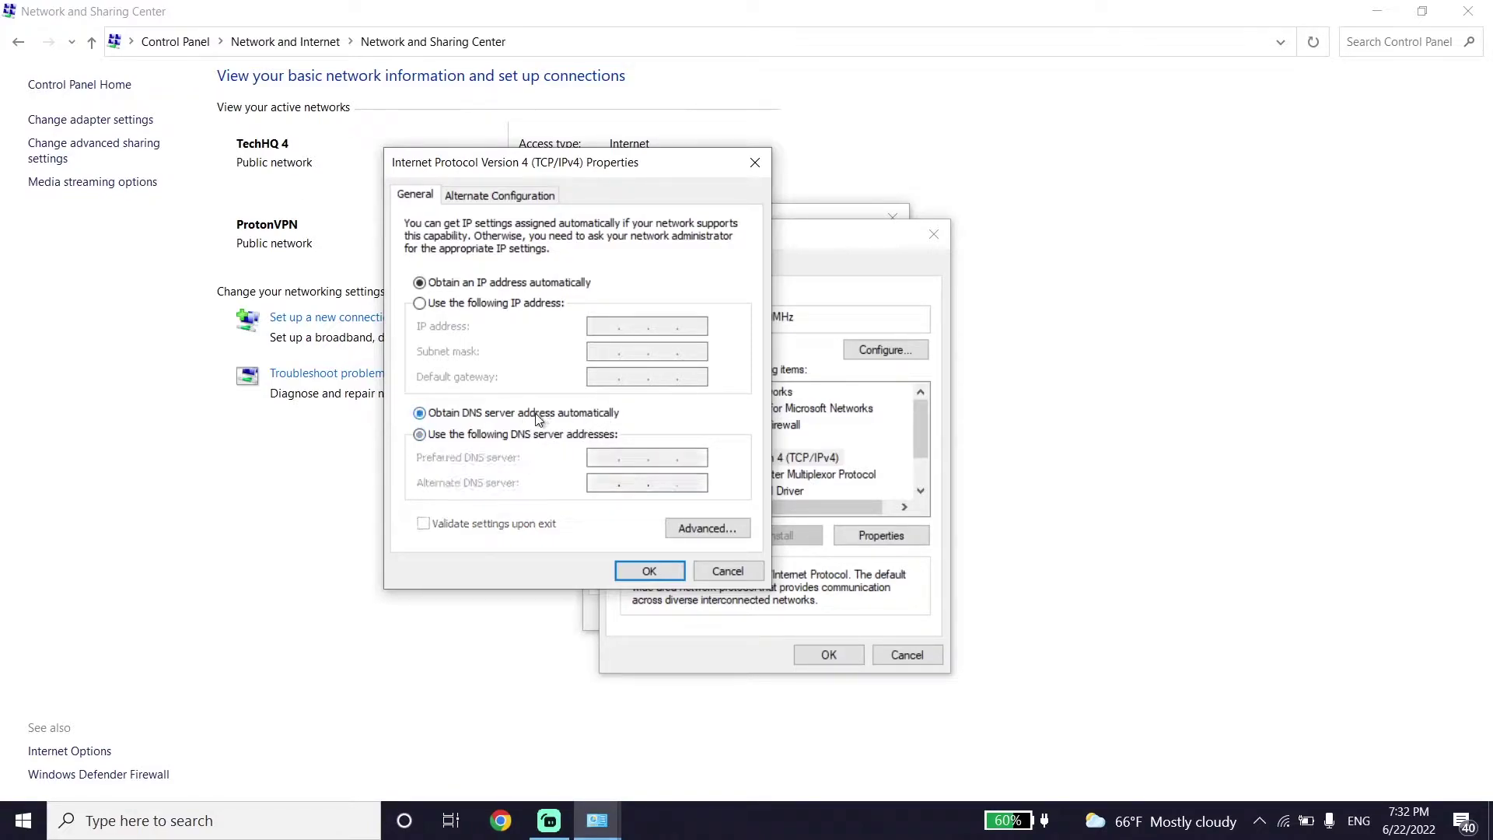
{"action": "left_click", "coordinate": [535, 436]}
- Set DNS servers 1.1.1.1 and 1.0.0.1, save, and close all network windows
{"action": "type", "text": "1.1.1.1"}
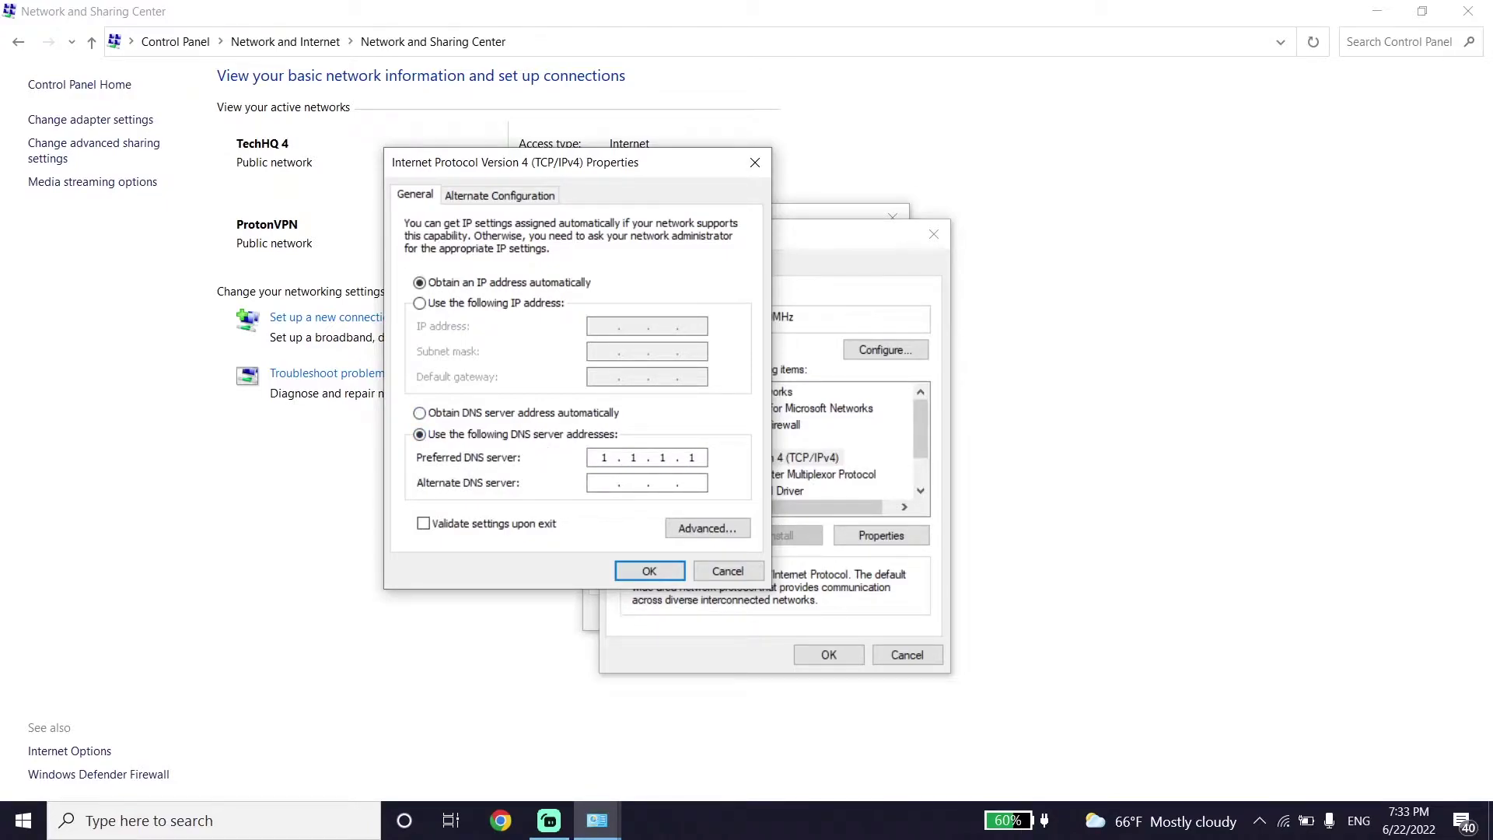
{"action": "left_click", "coordinate": [604, 482]}
{"action": "type", "text": "1.0.0.1"}
{"action": "left_click", "coordinate": [621, 568]}
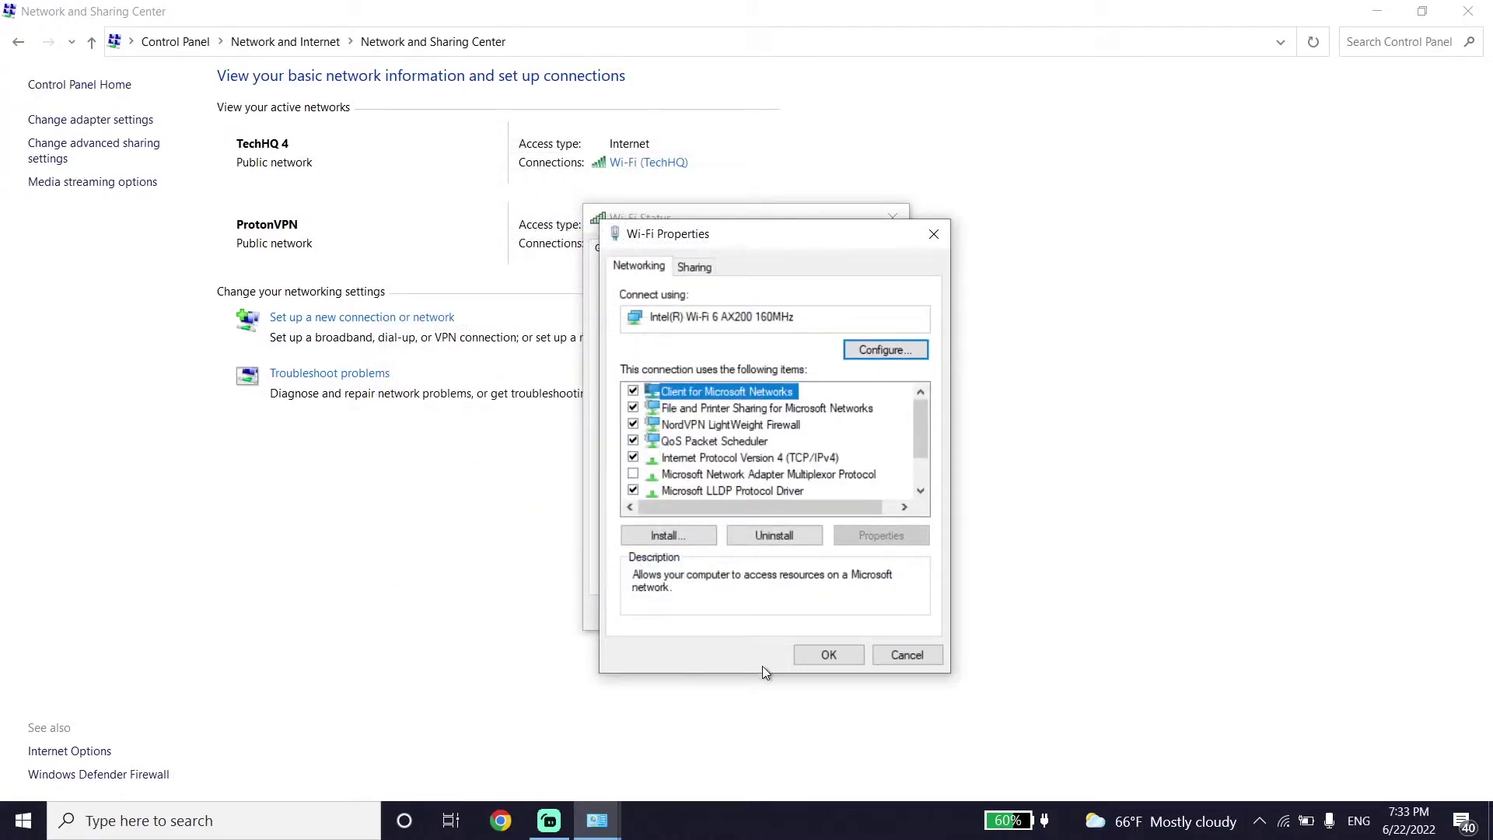
{"action": "left_click", "coordinate": [828, 655]}
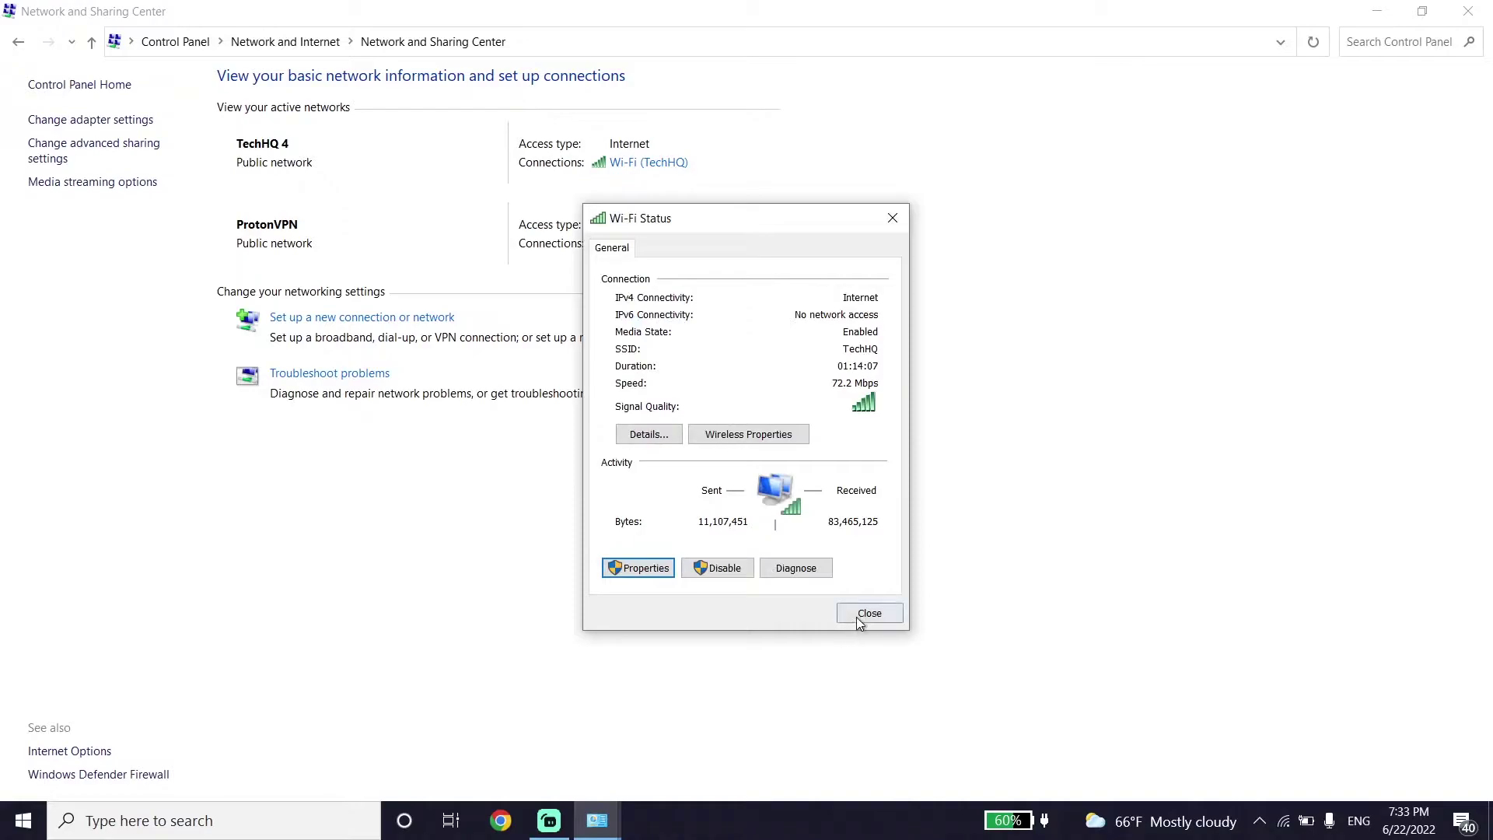
{"action": "left_click", "coordinate": [856, 613]}
{"action": "left_click", "coordinate": [1468, 11]}
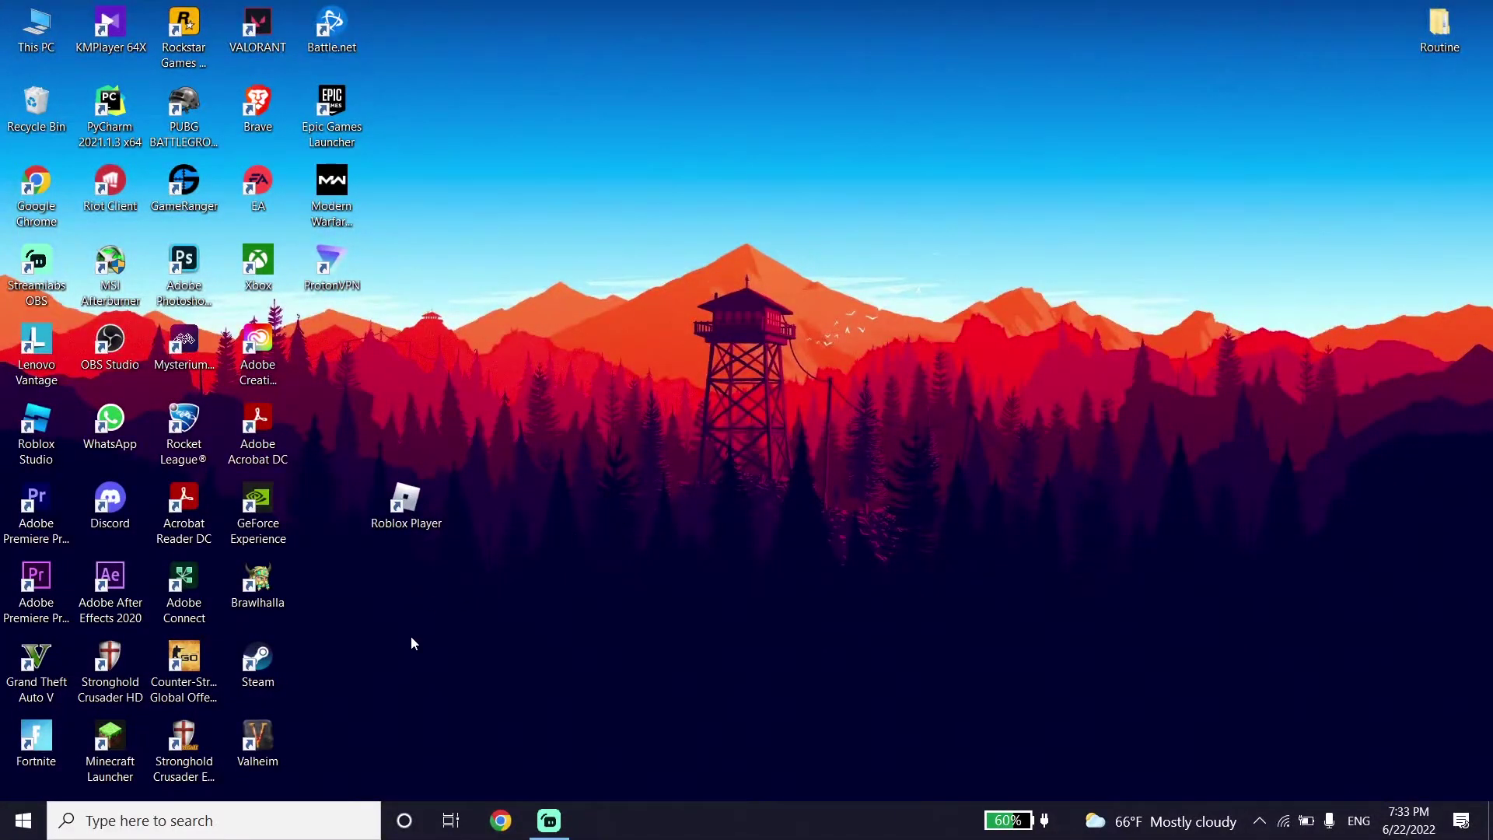
- Search 'cmd' and launch Command Prompt as administrator
{"action": "left_click", "coordinate": [319, 810]}
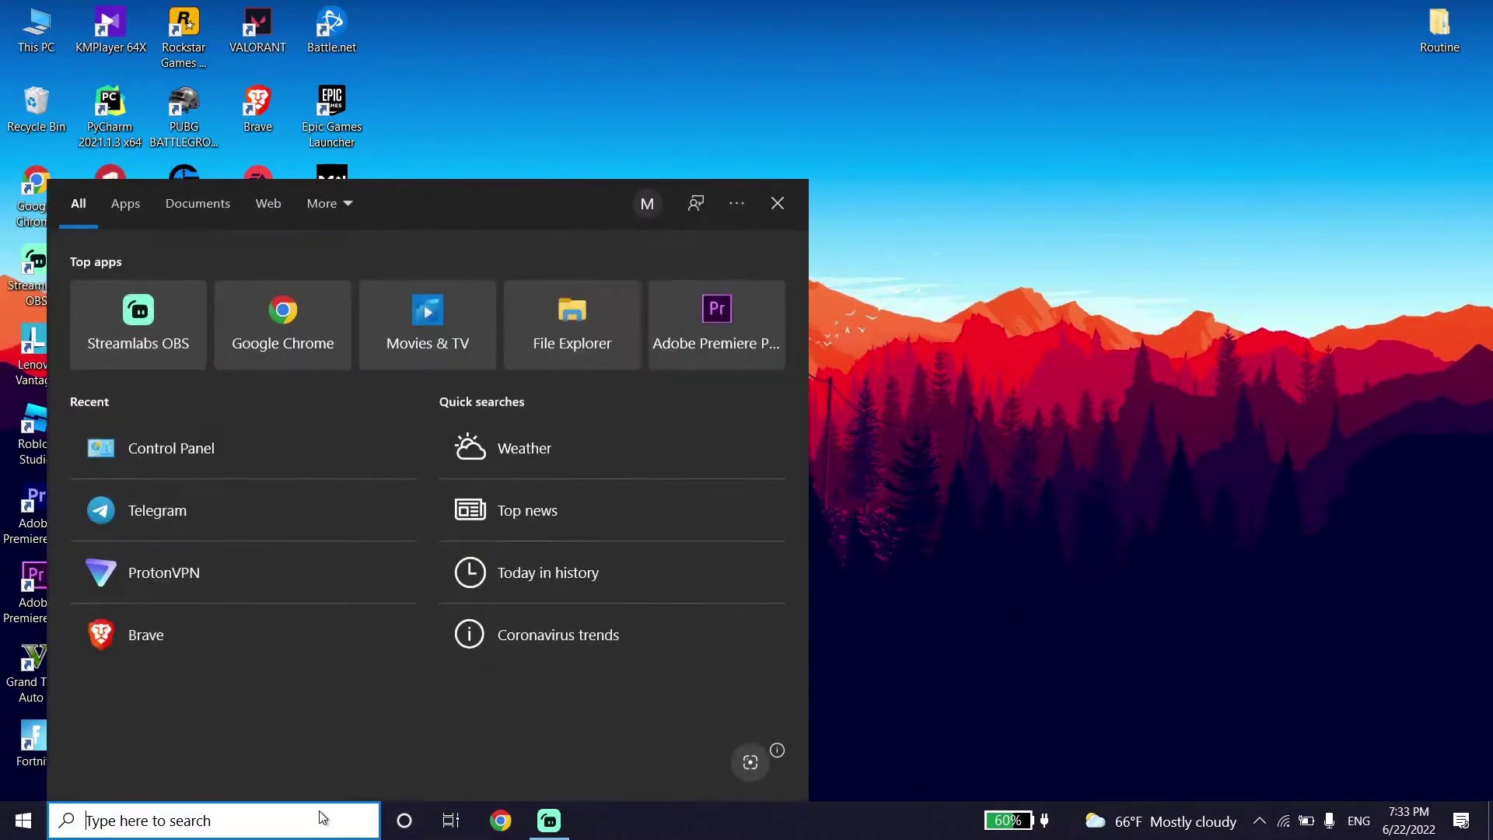
{"action": "type", "text": "cmd"}
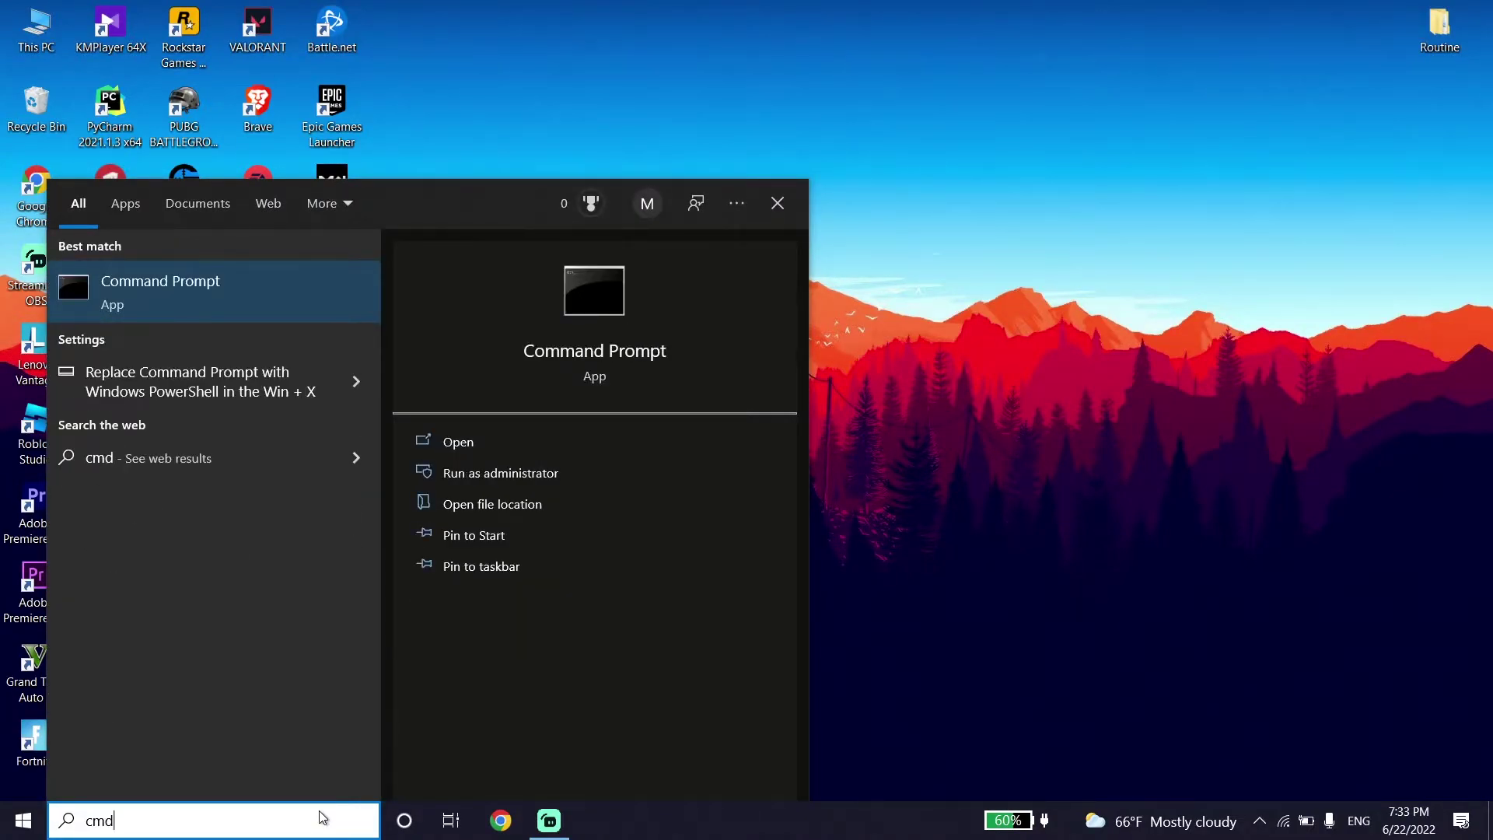
{"action": "right_click", "coordinate": [212, 300]}
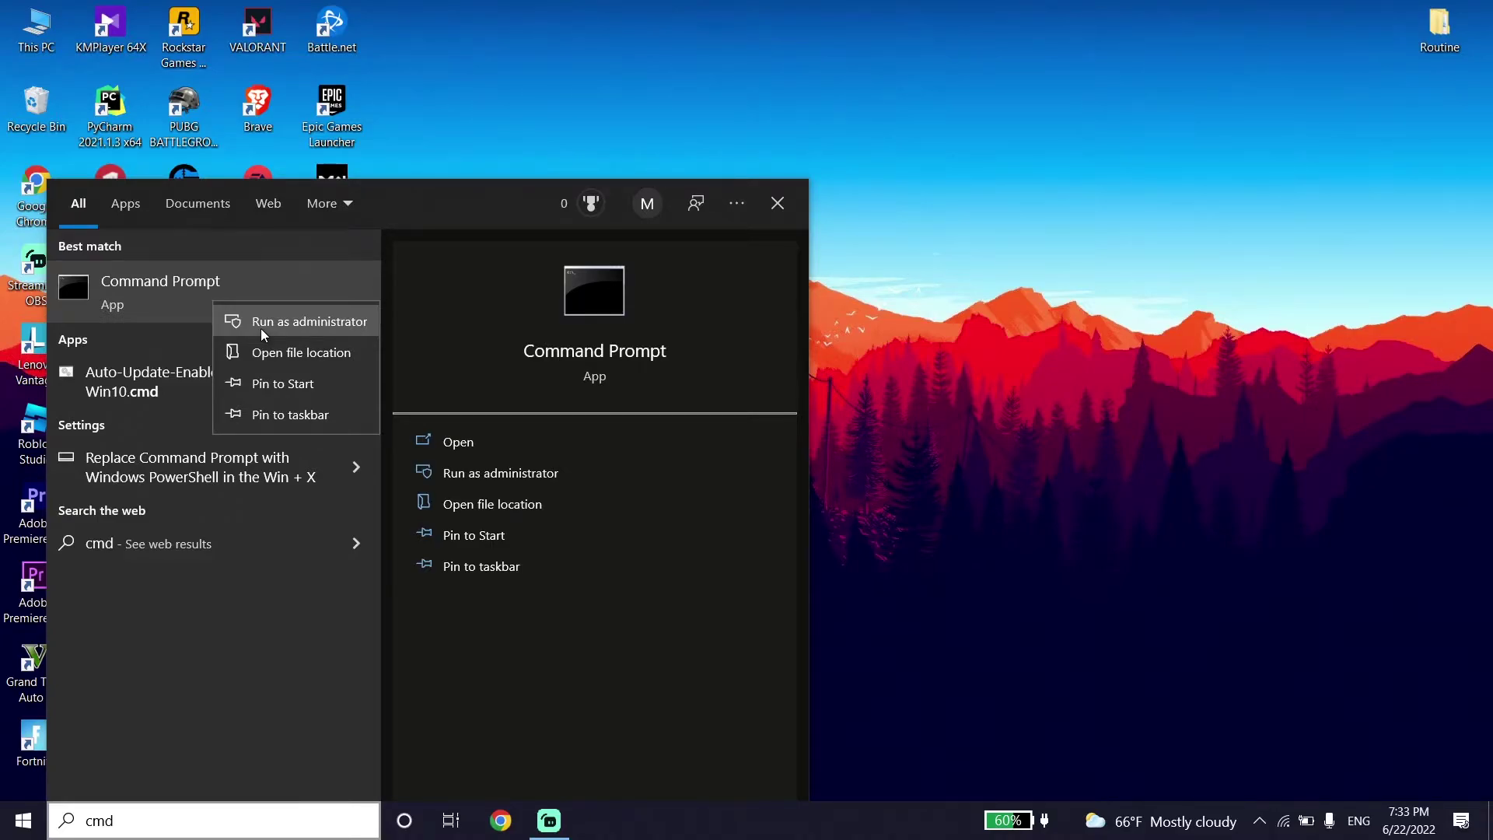
{"action": "left_click", "coordinate": [259, 328]}
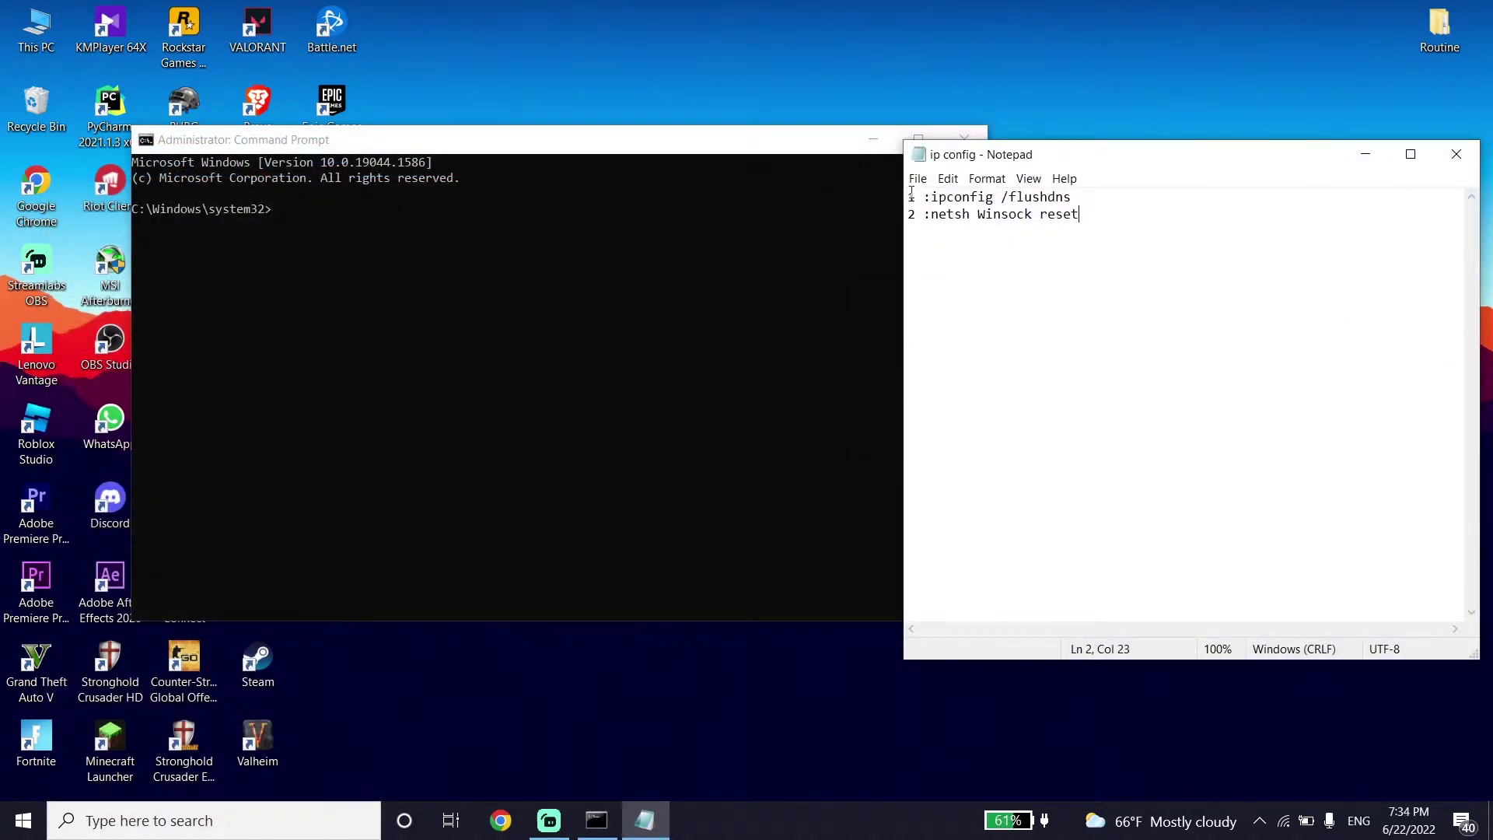
- Copy 'ipconfig /flushdns' from Notepad and run it in the admin Command Prompt
{"action": "left_click_drag", "start_coordinate": [934, 197], "coordinate": [1073, 197]}
{"action": "right_click", "coordinate": [1026, 196]}
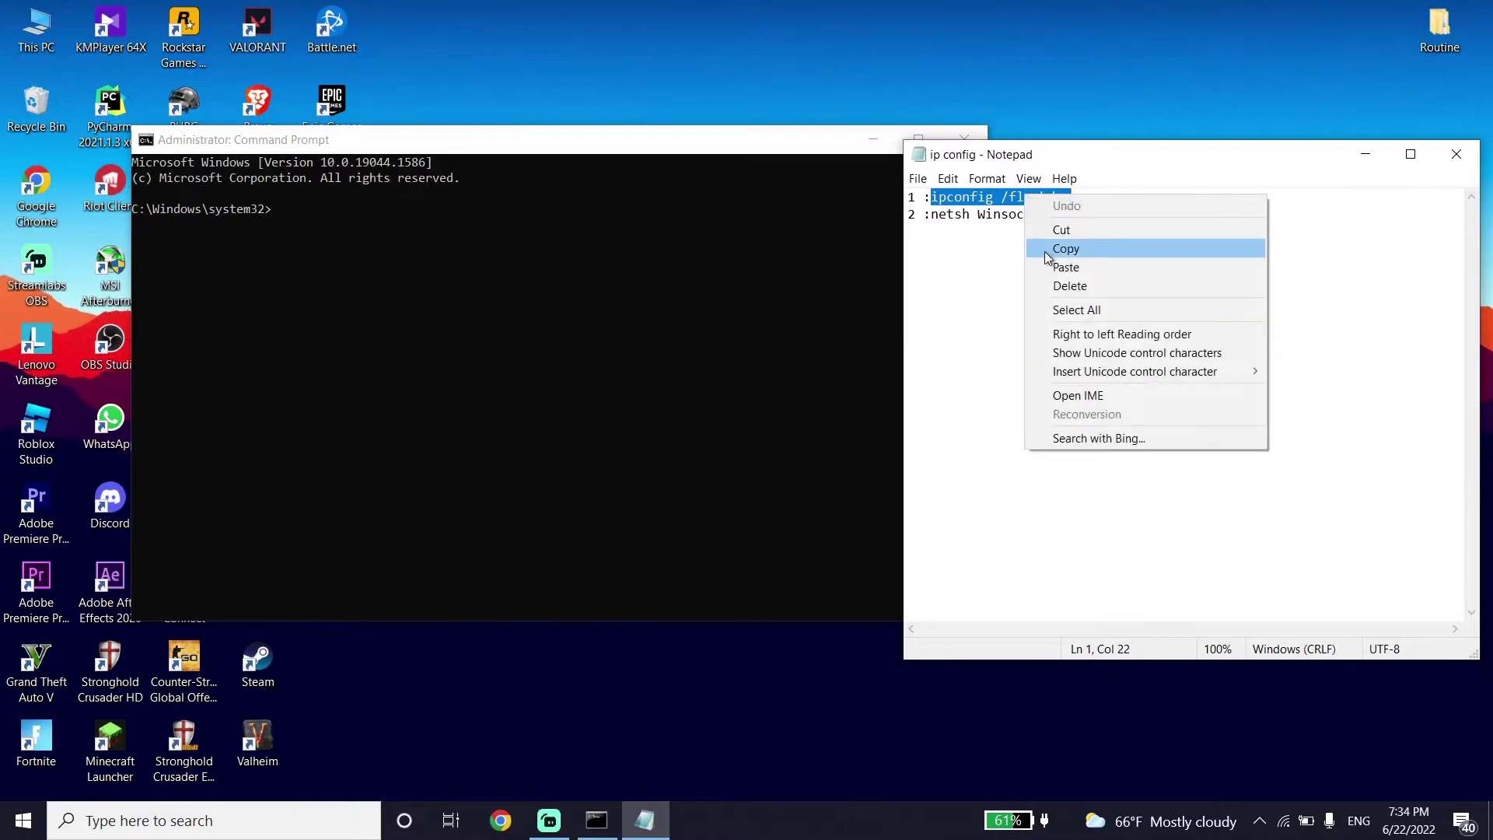
{"action": "left_click", "coordinate": [1045, 247]}
{"action": "left_click", "coordinate": [546, 148]}
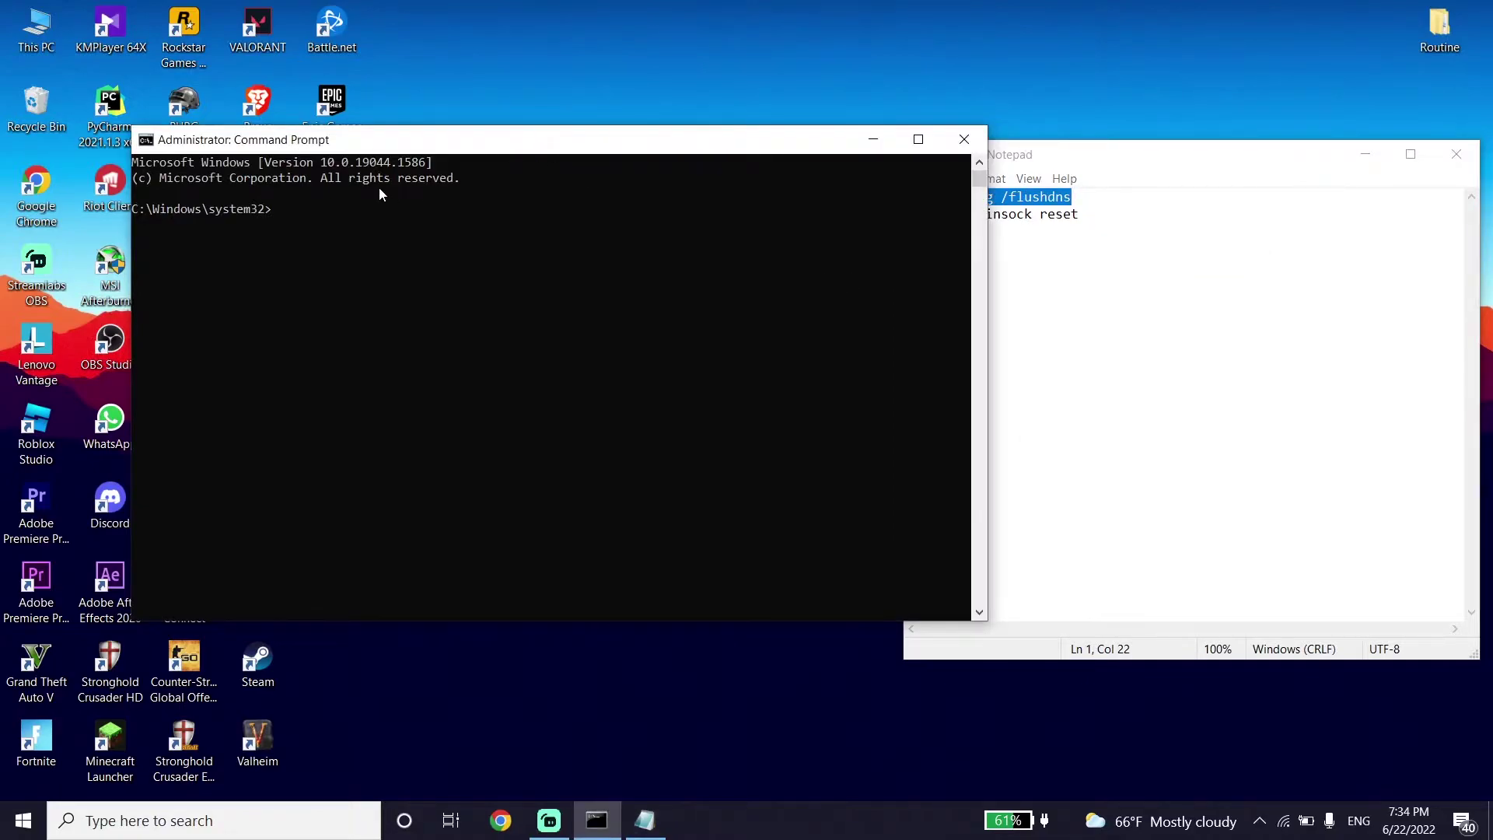
{"action": "right_click", "coordinate": [273, 212]}
{"action": "key", "text": "Return"}
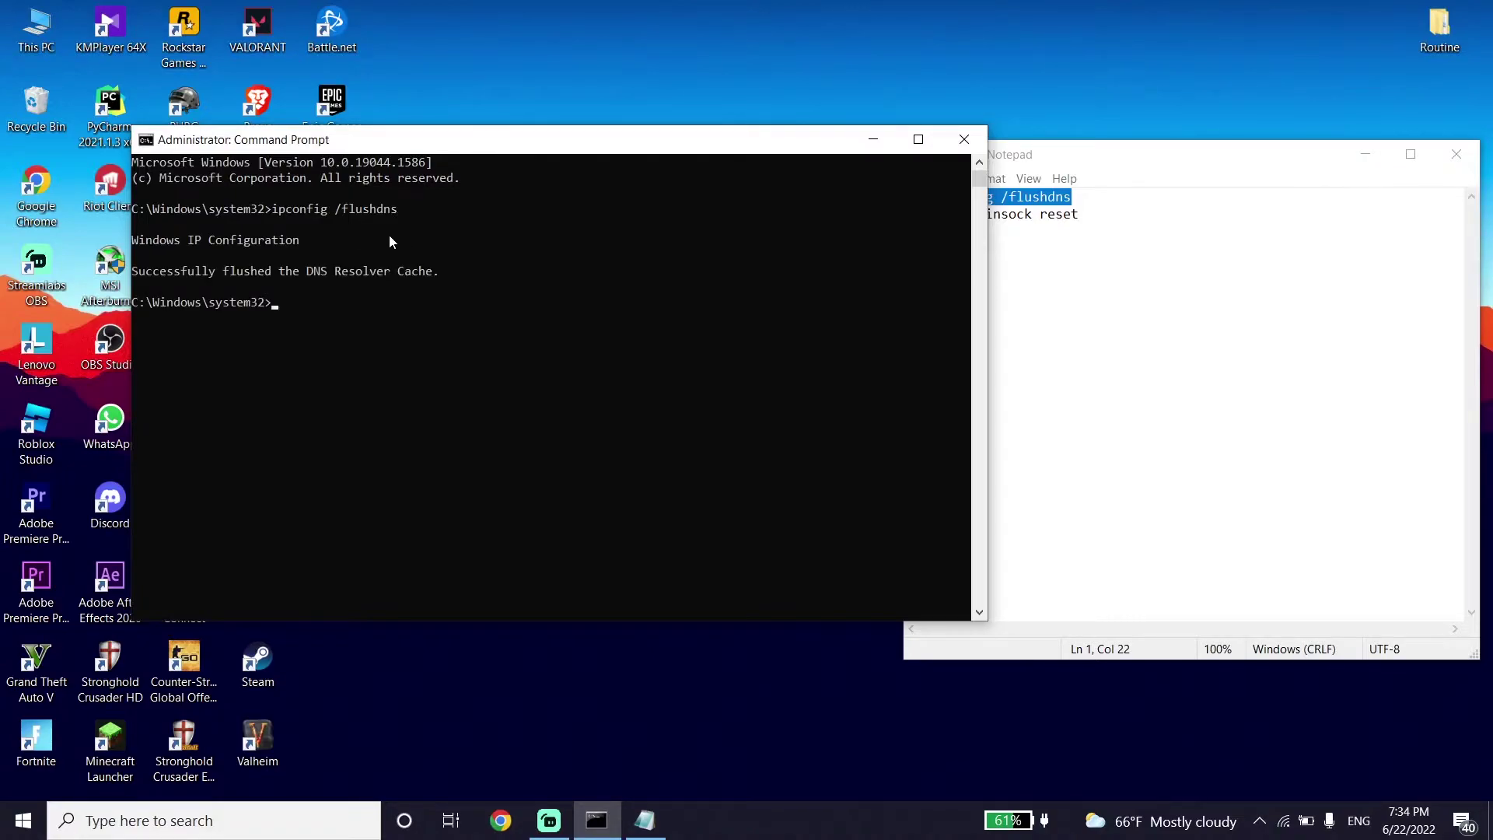
- Copy and run 'netsh Winsock reset' from the notes, then type Exit to close the console
{"action": "left_click", "coordinate": [1039, 229]}
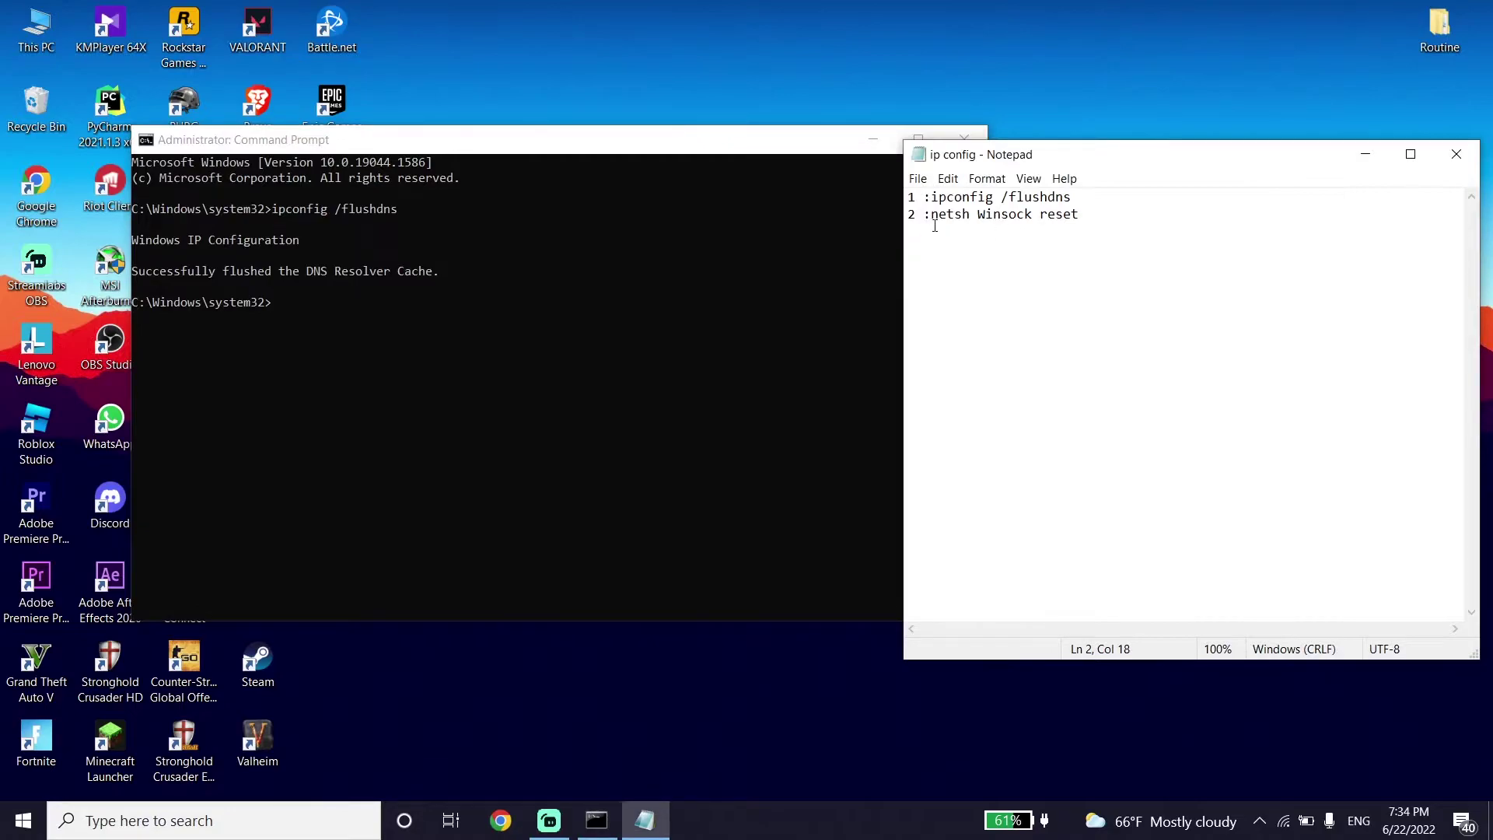
{"action": "left_click_drag", "start_coordinate": [934, 225], "coordinate": [1089, 241]}
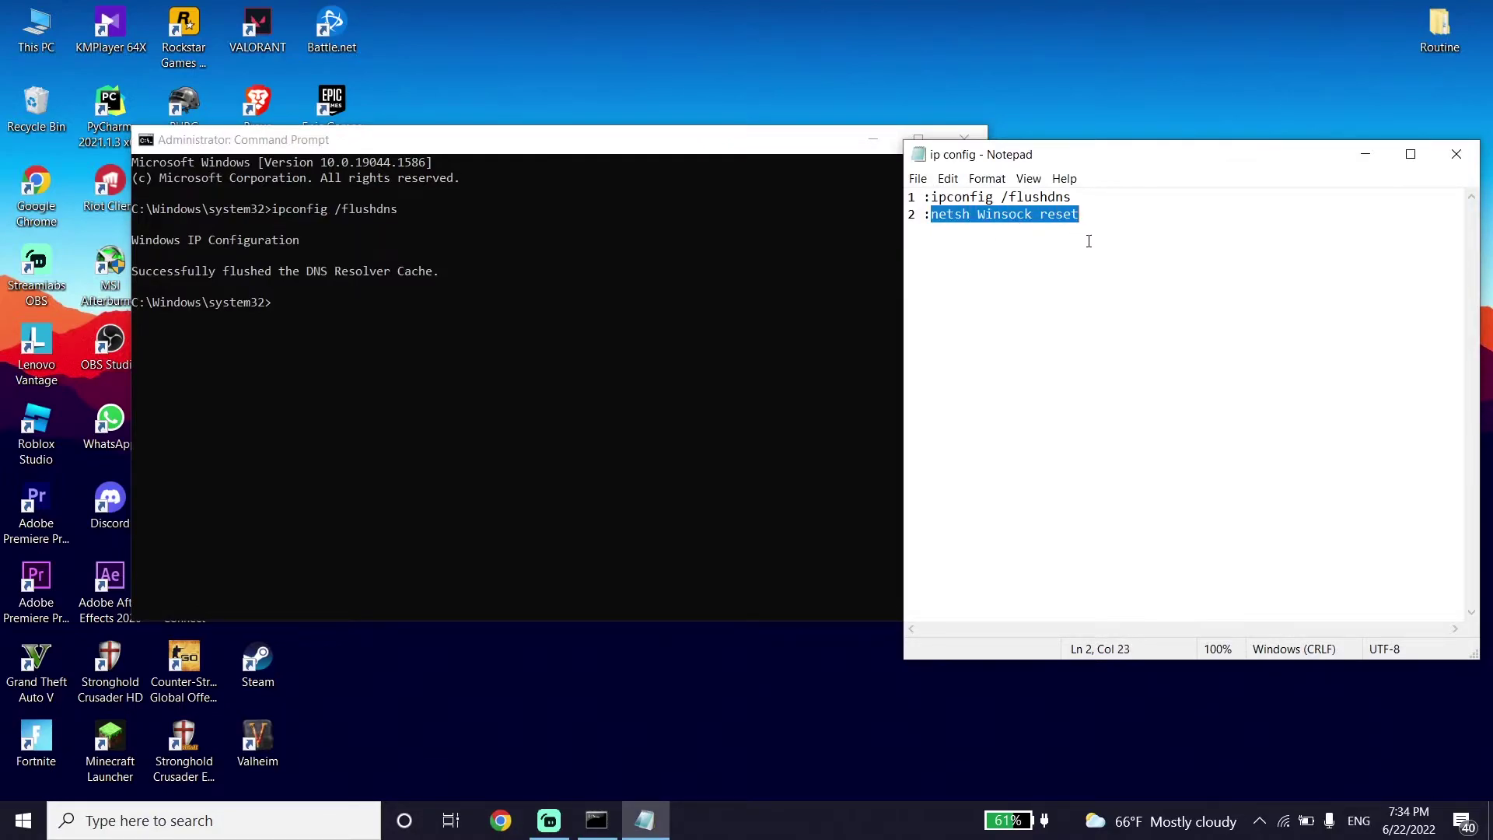
{"action": "right_click", "coordinate": [1043, 219]}
{"action": "left_click", "coordinate": [1065, 271]}
{"action": "left_click", "coordinate": [541, 143]}
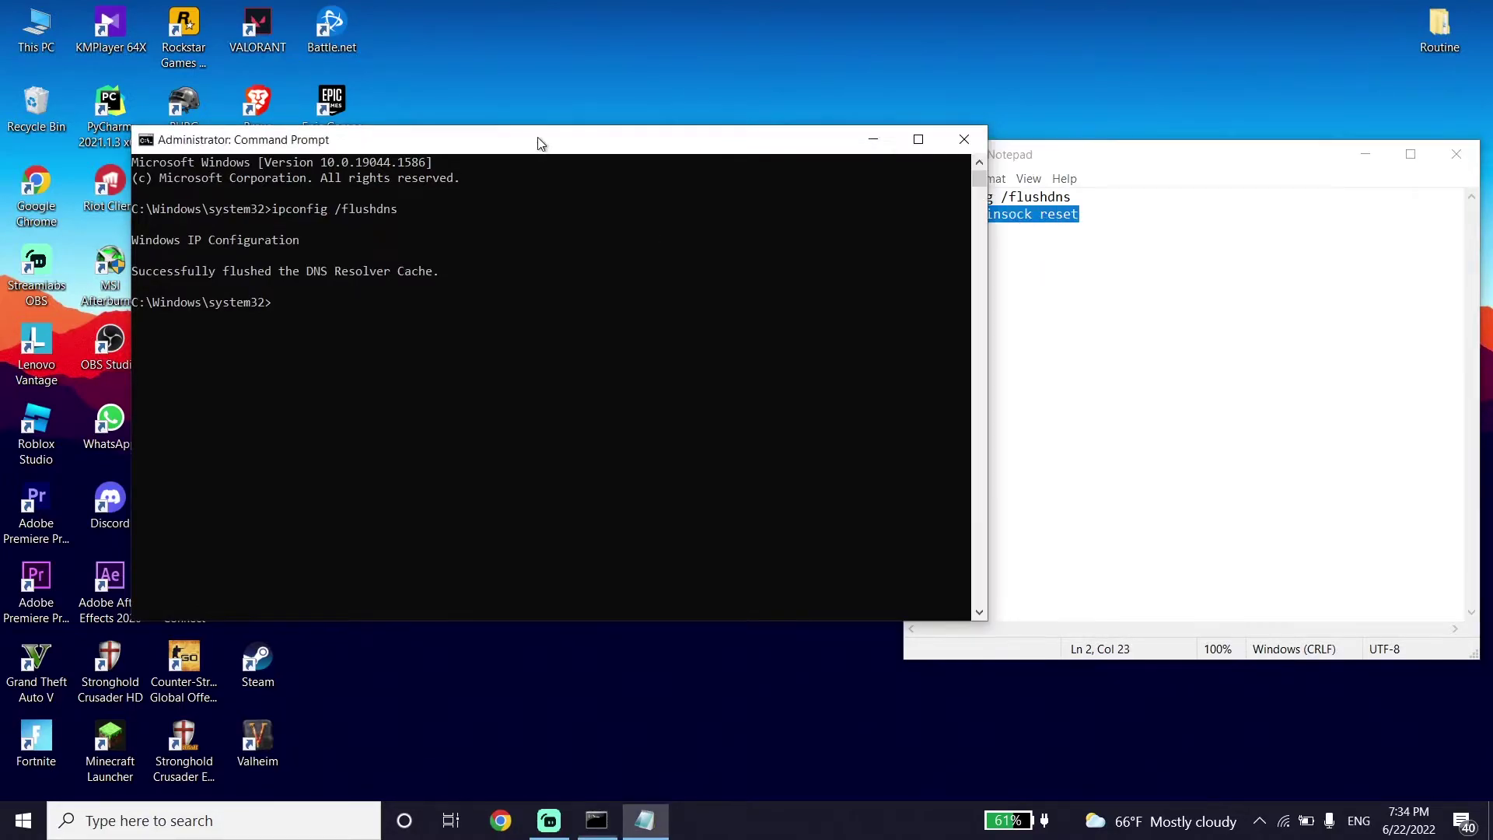
{"action": "right_click", "coordinate": [271, 304]}
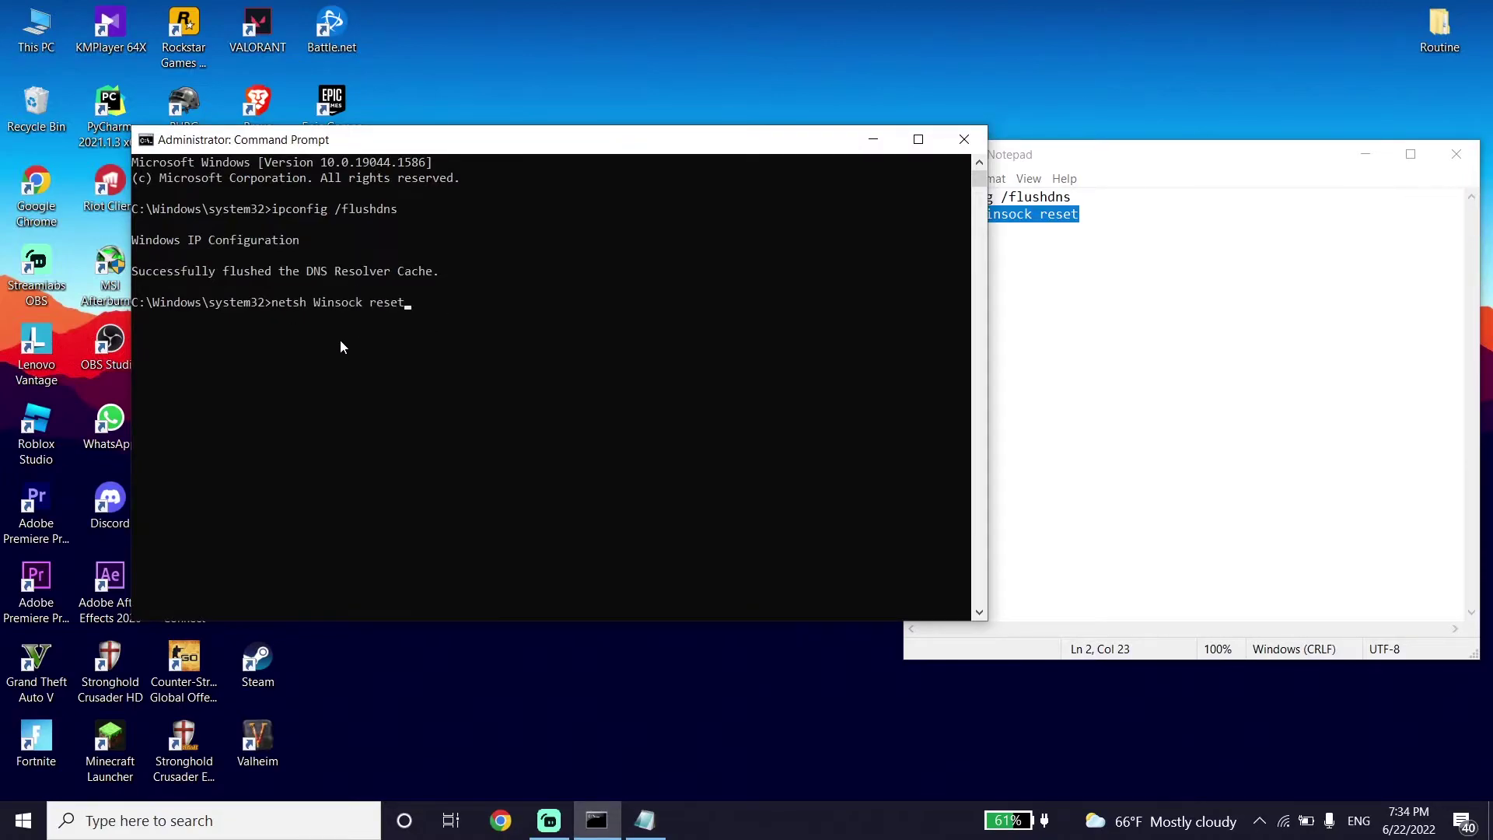
{"action": "key", "text": "Return"}
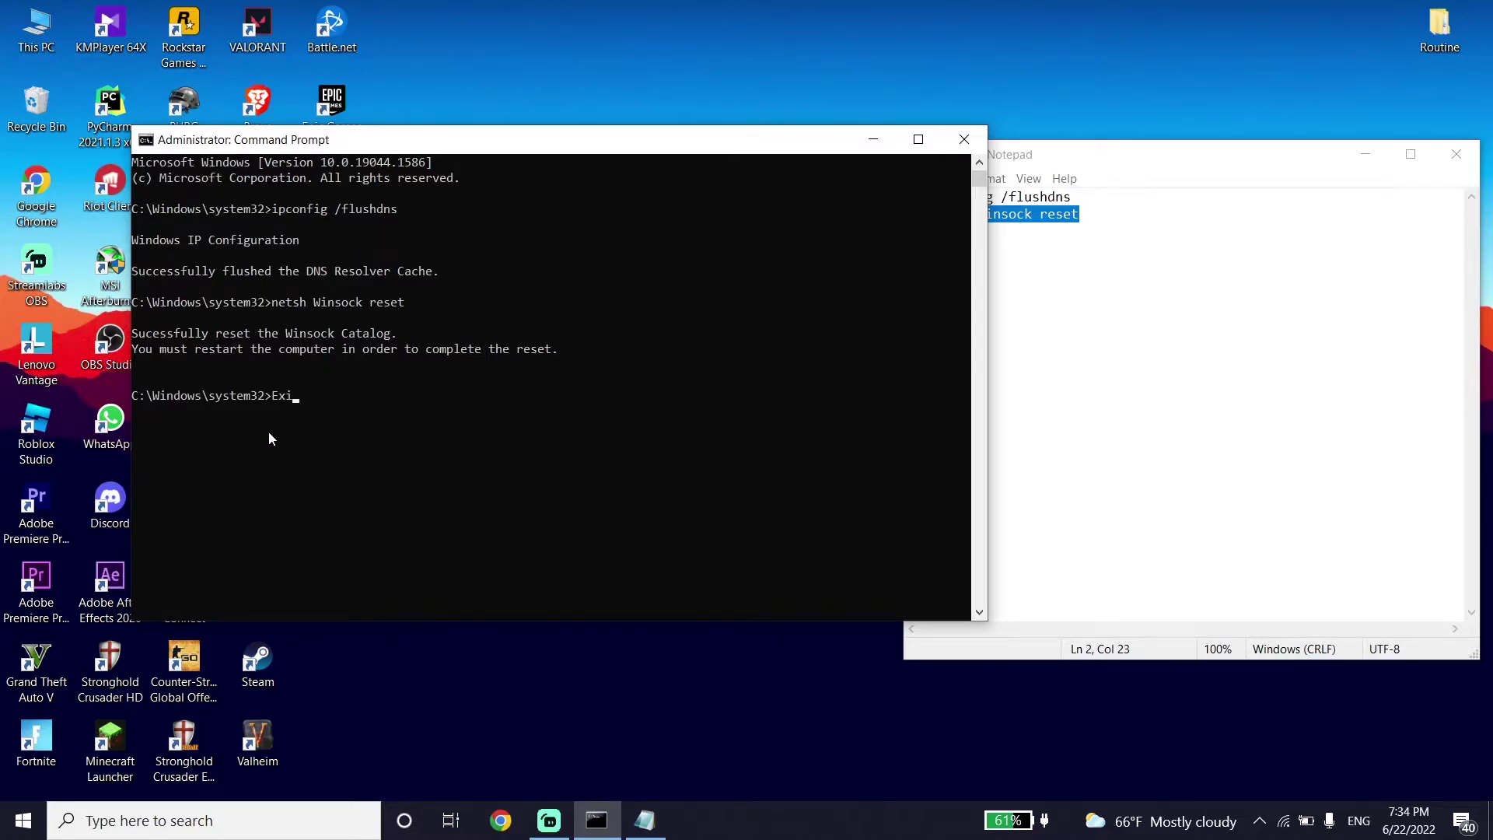
{"action": "type", "text": "Exit"}
{"action": "key", "text": "Return"}
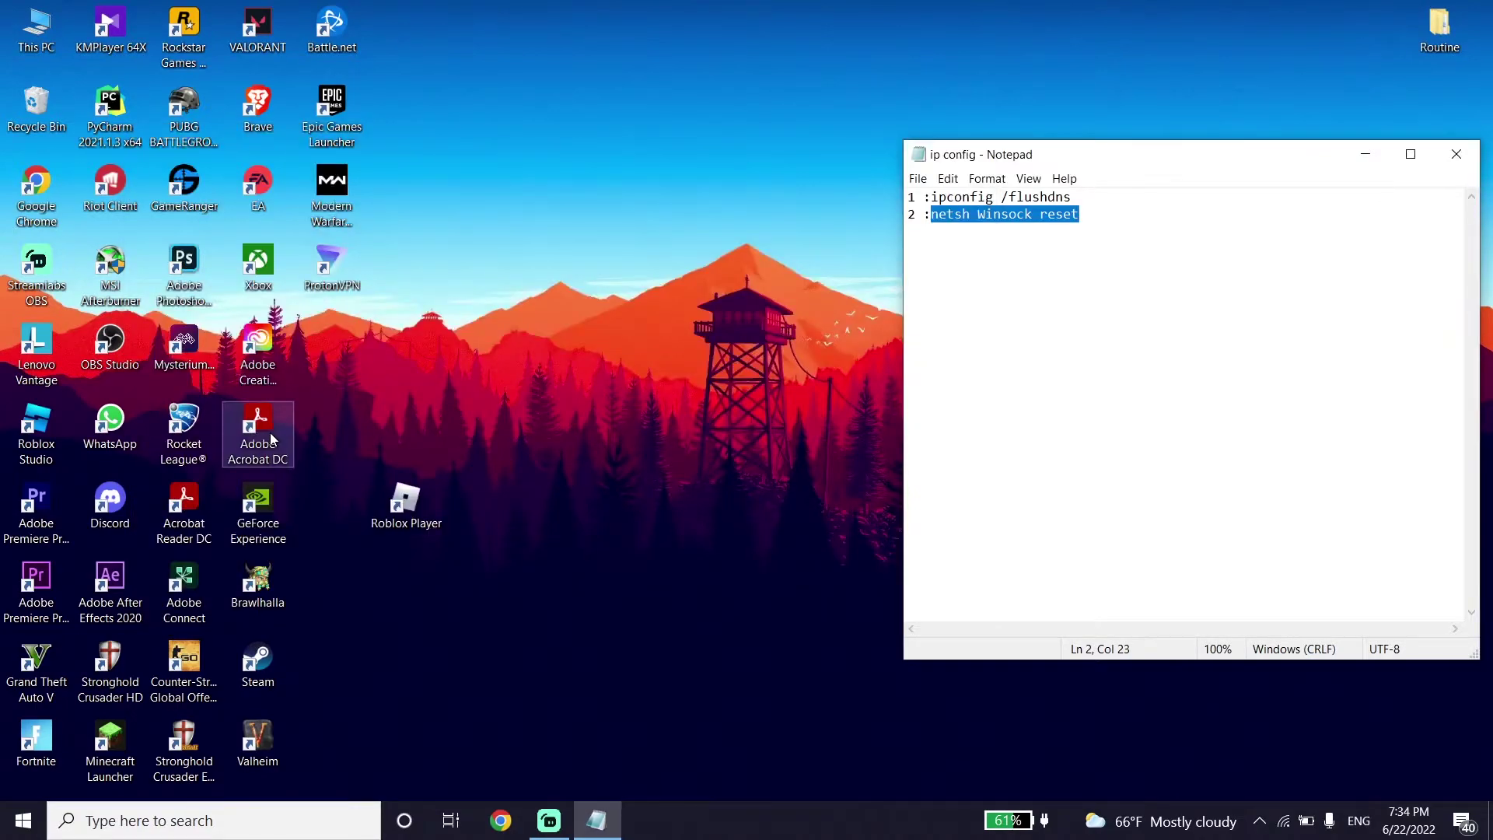
- Close the Notepad notes, view the Start menu's power options, and deselect the desktop icons
{"action": "left_click", "coordinate": [1456, 156]}
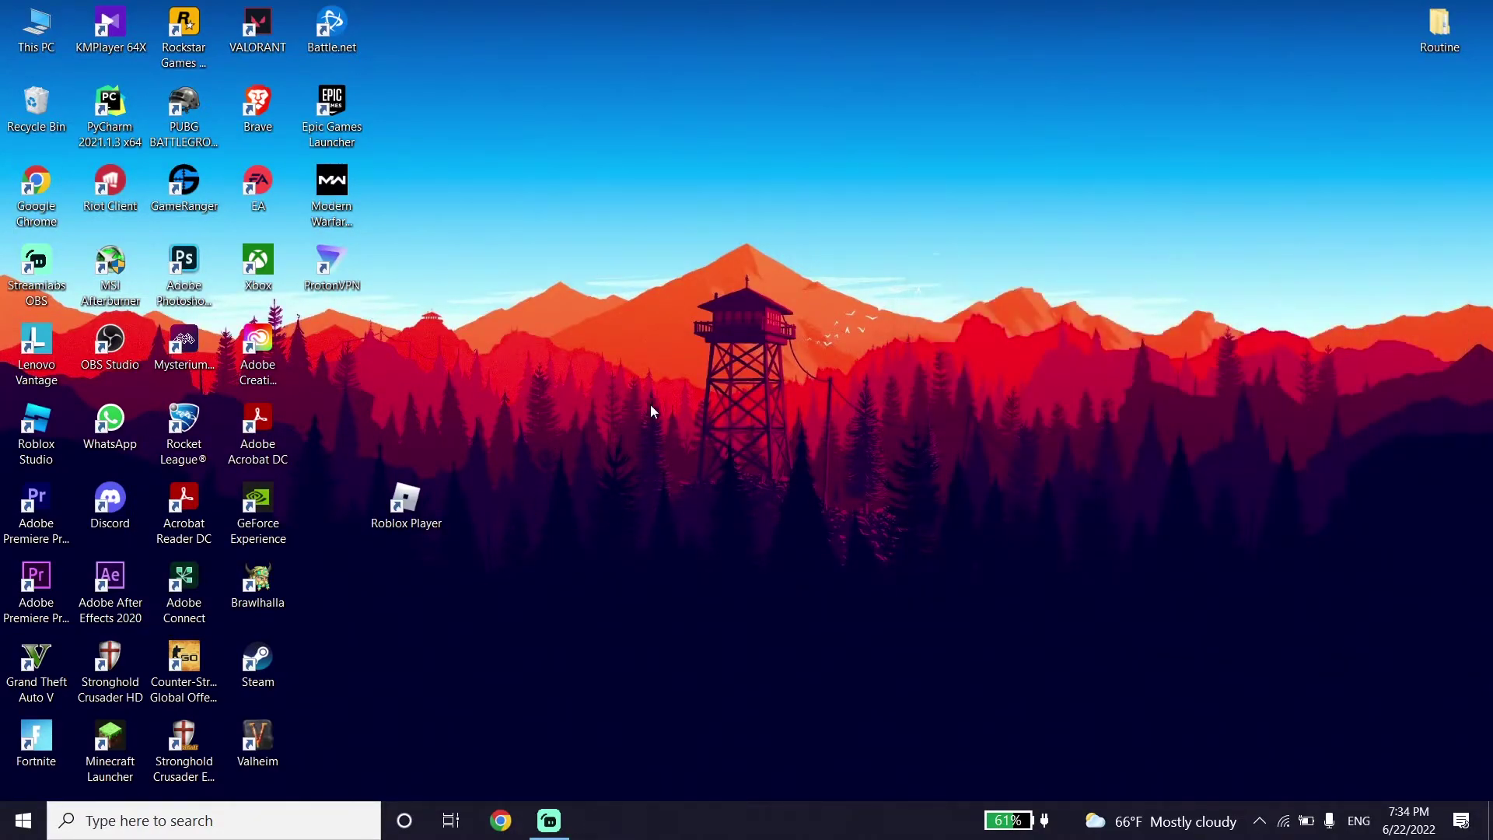
{"action": "left_click", "coordinate": [23, 820]}
{"action": "left_click", "coordinate": [27, 776]}
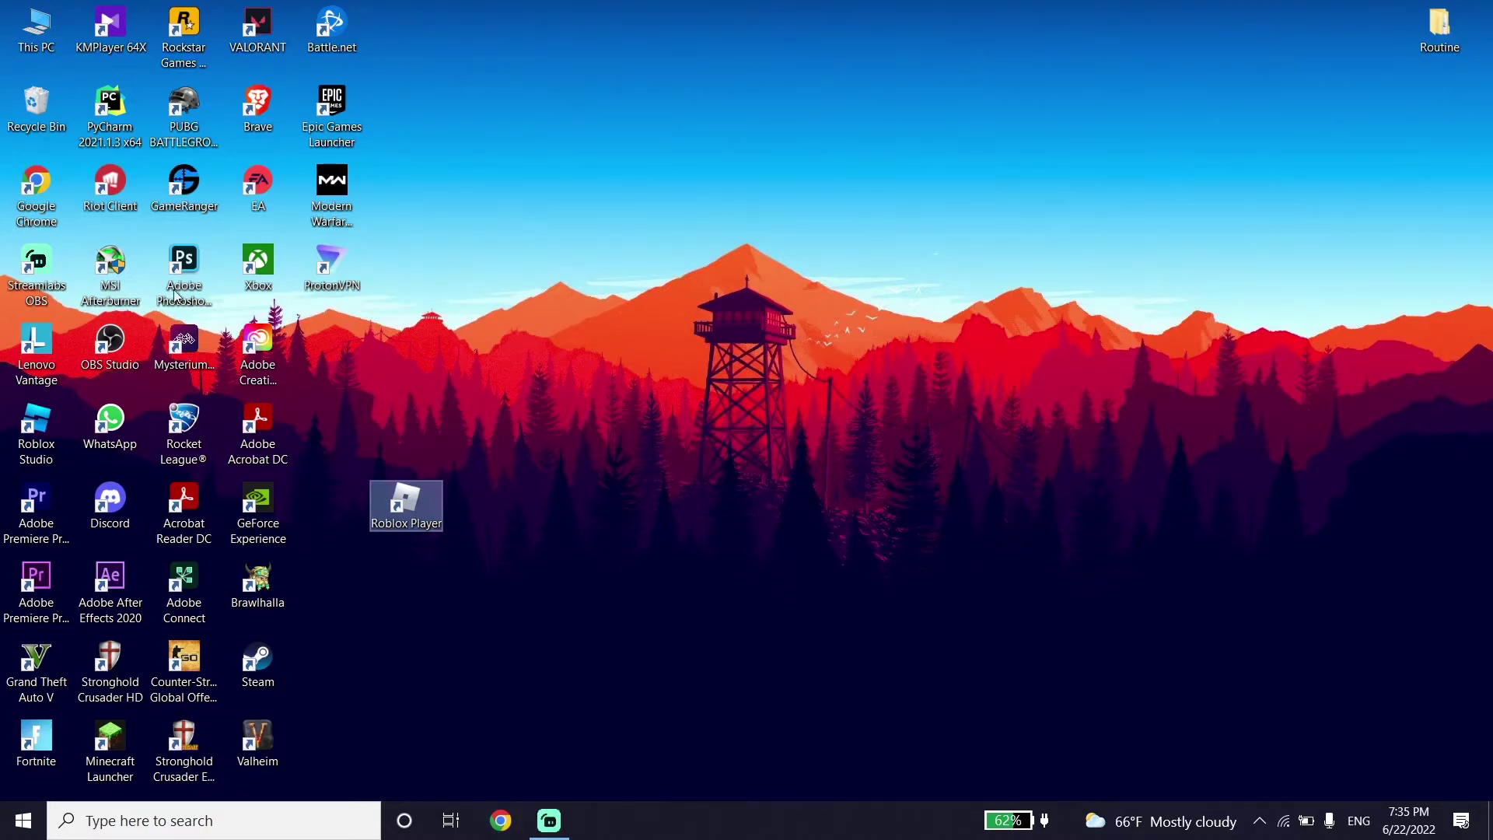
{"action": "left_click", "coordinate": [464, 457]}
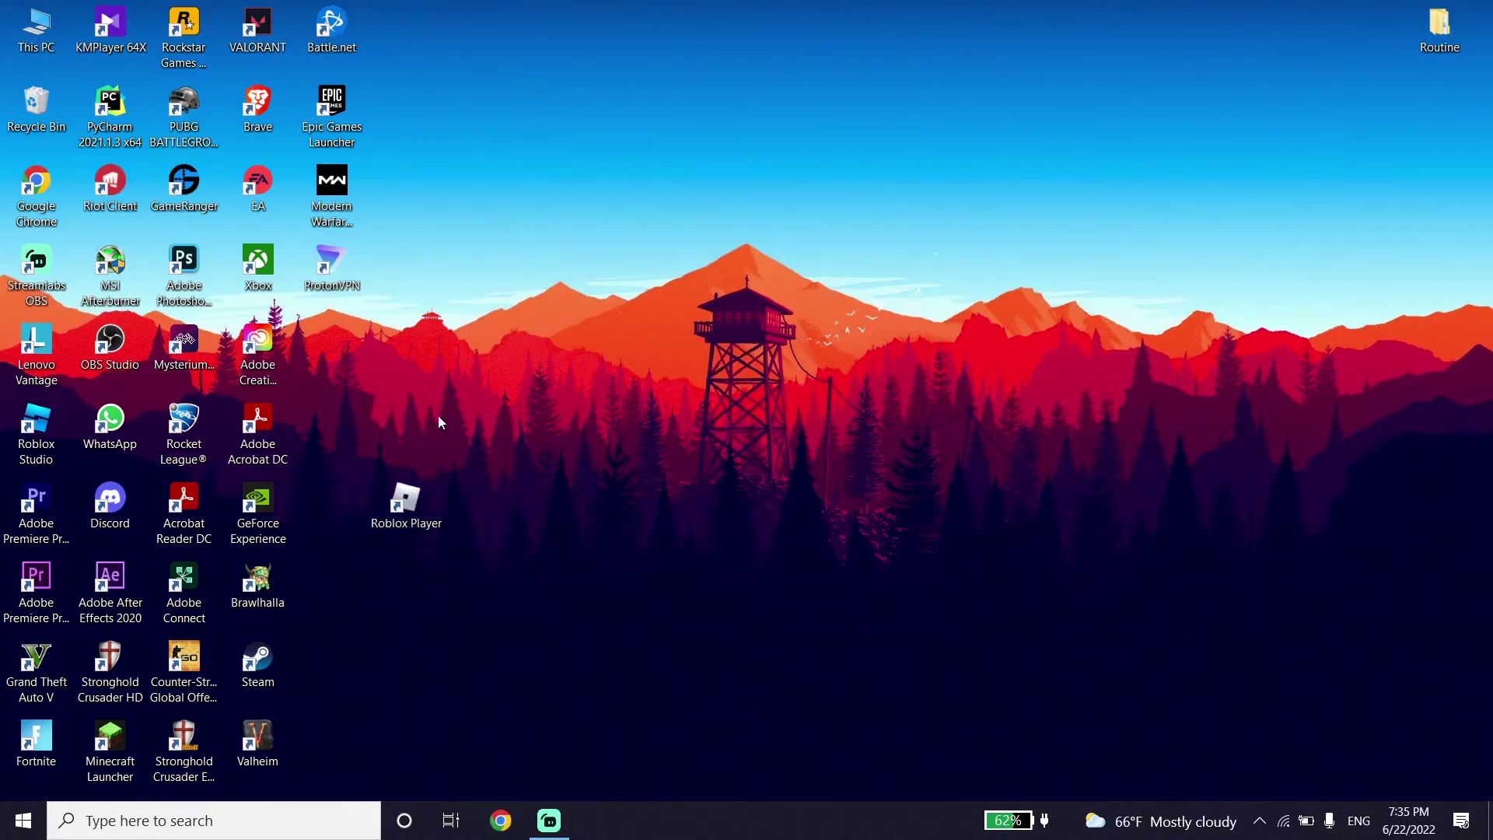
- Reset Chrome through Settings > Reset and clean up > Restore settings to their original defaults, then close Chrome
{"action": "double_click", "coordinate": [49, 172]}
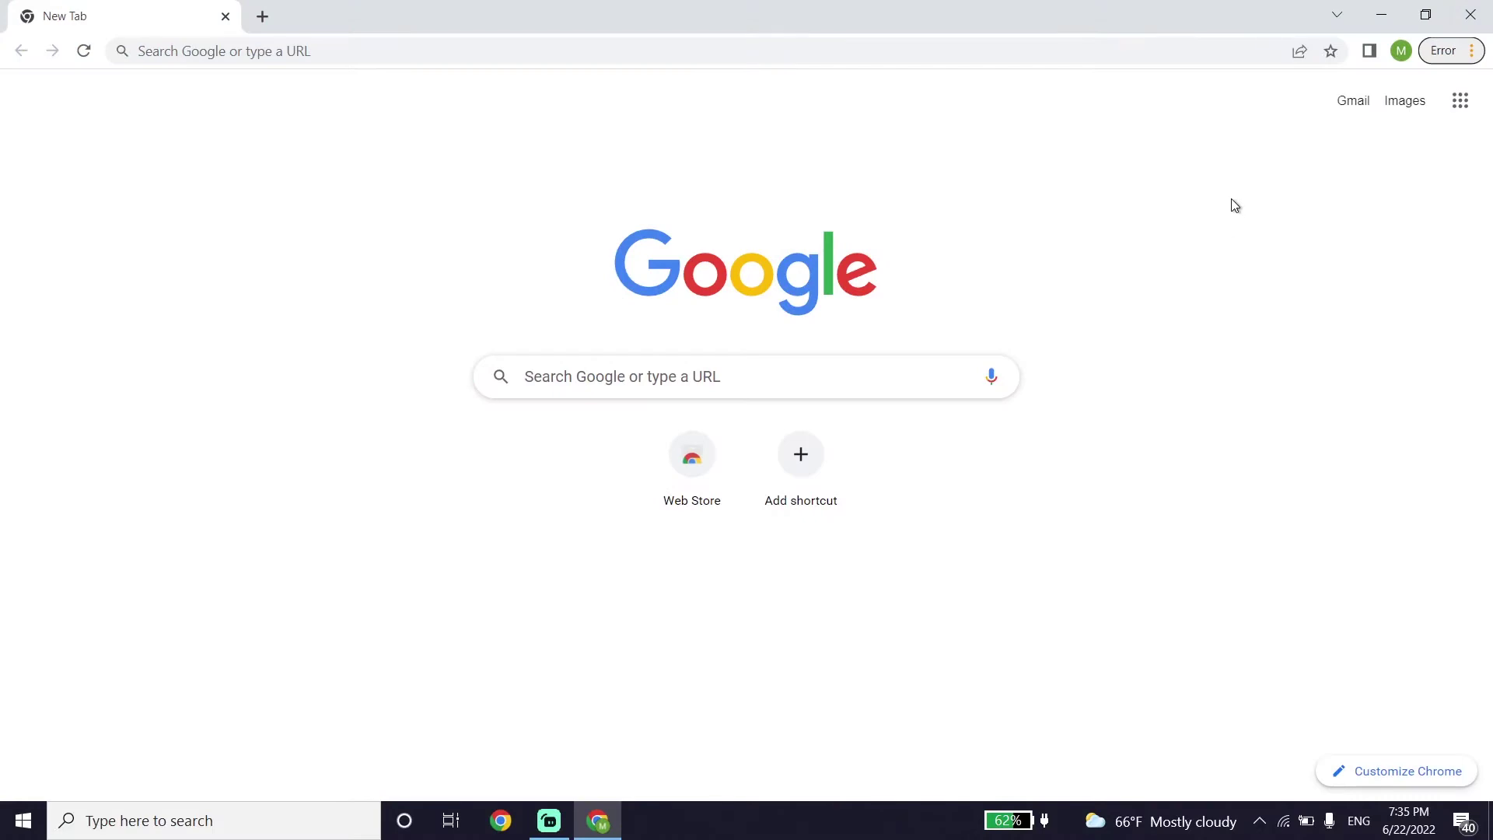
{"action": "left_click", "coordinate": [1470, 51]}
{"action": "left_click", "coordinate": [1136, 416]}
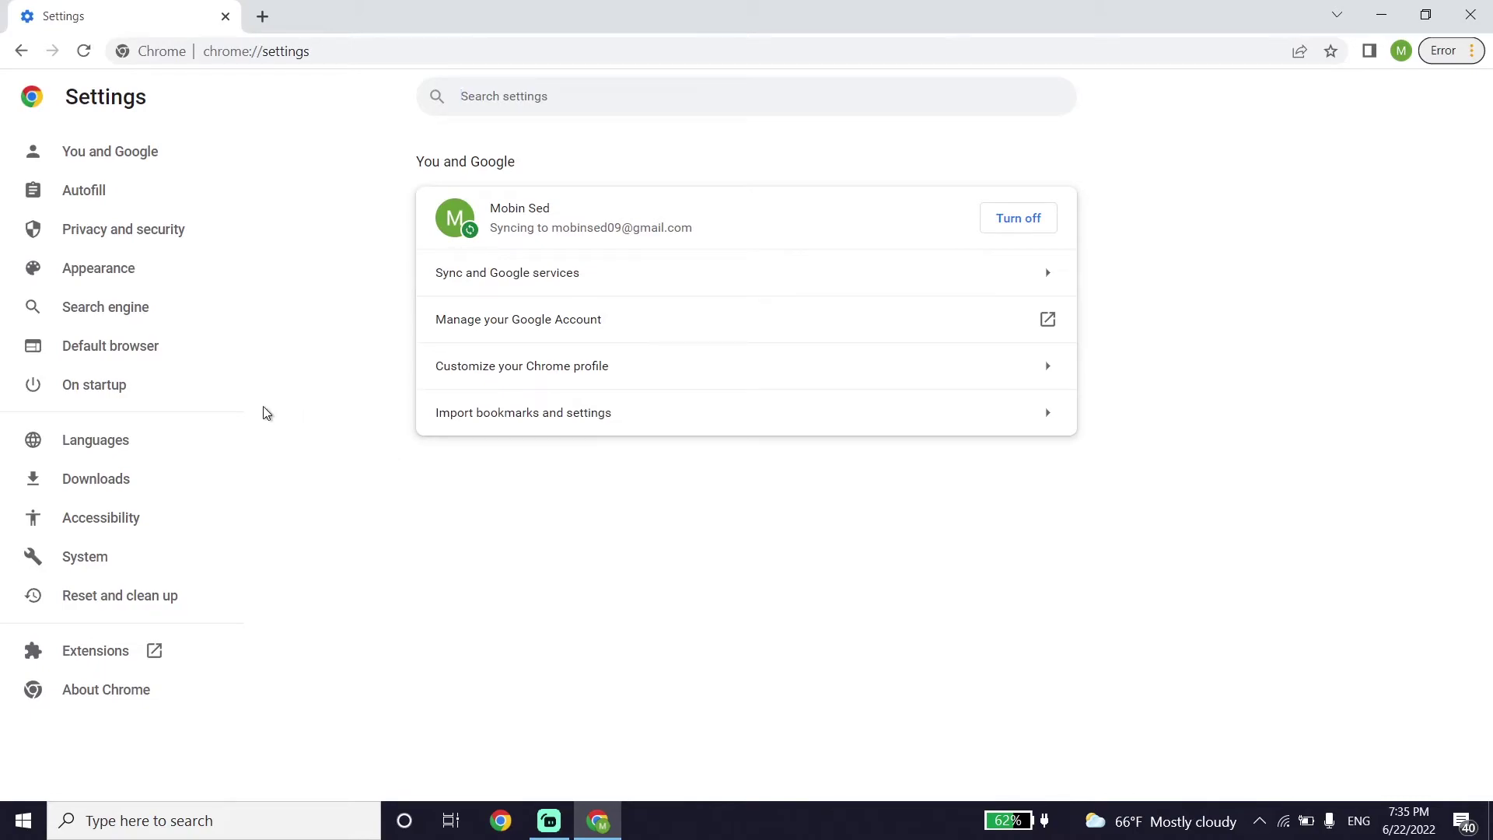
{"action": "left_click", "coordinate": [149, 596]}
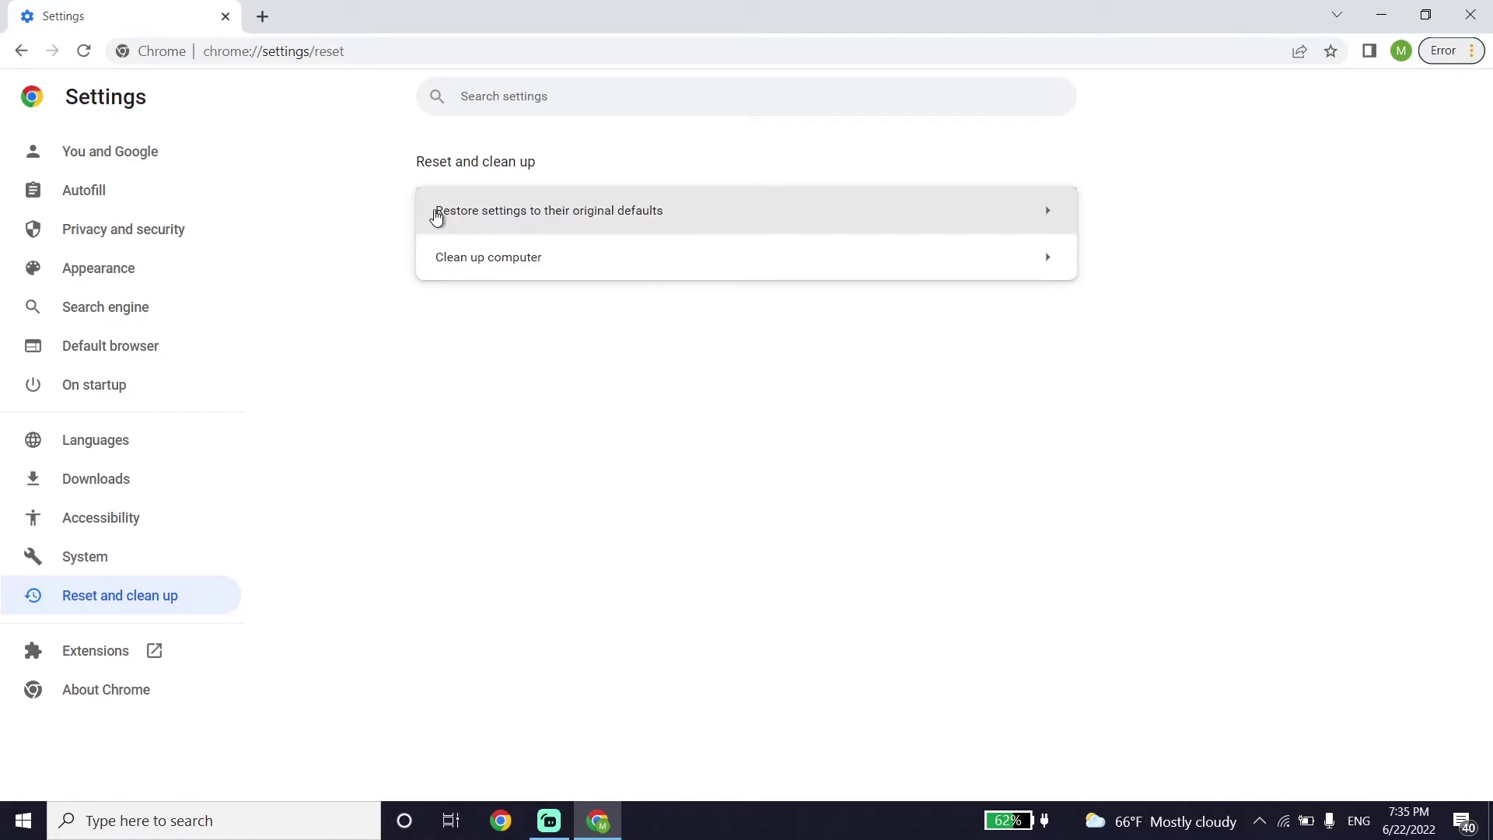
{"action": "left_click", "coordinate": [650, 215]}
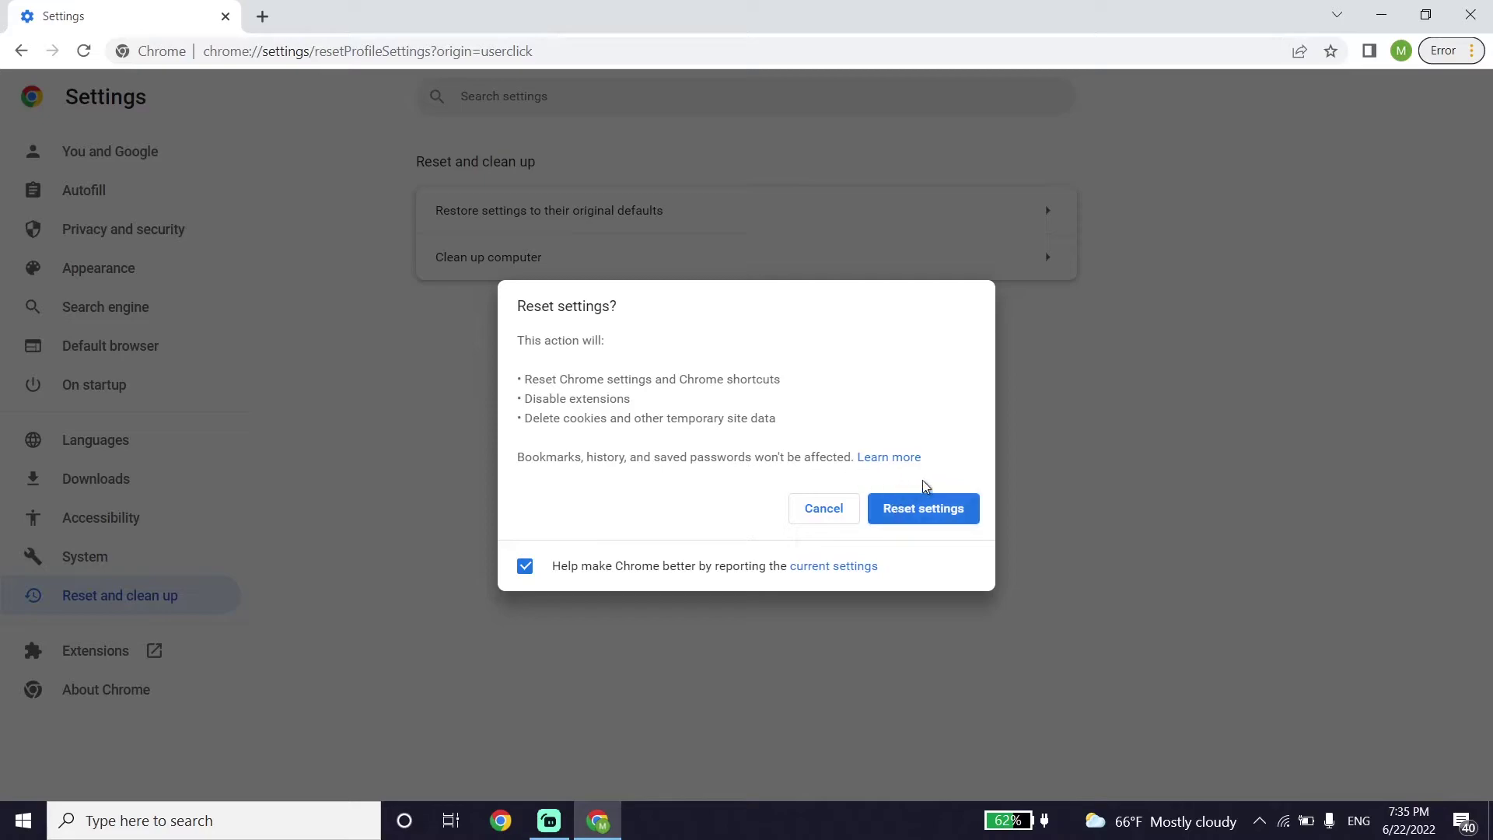
{"action": "left_click", "coordinate": [833, 513]}
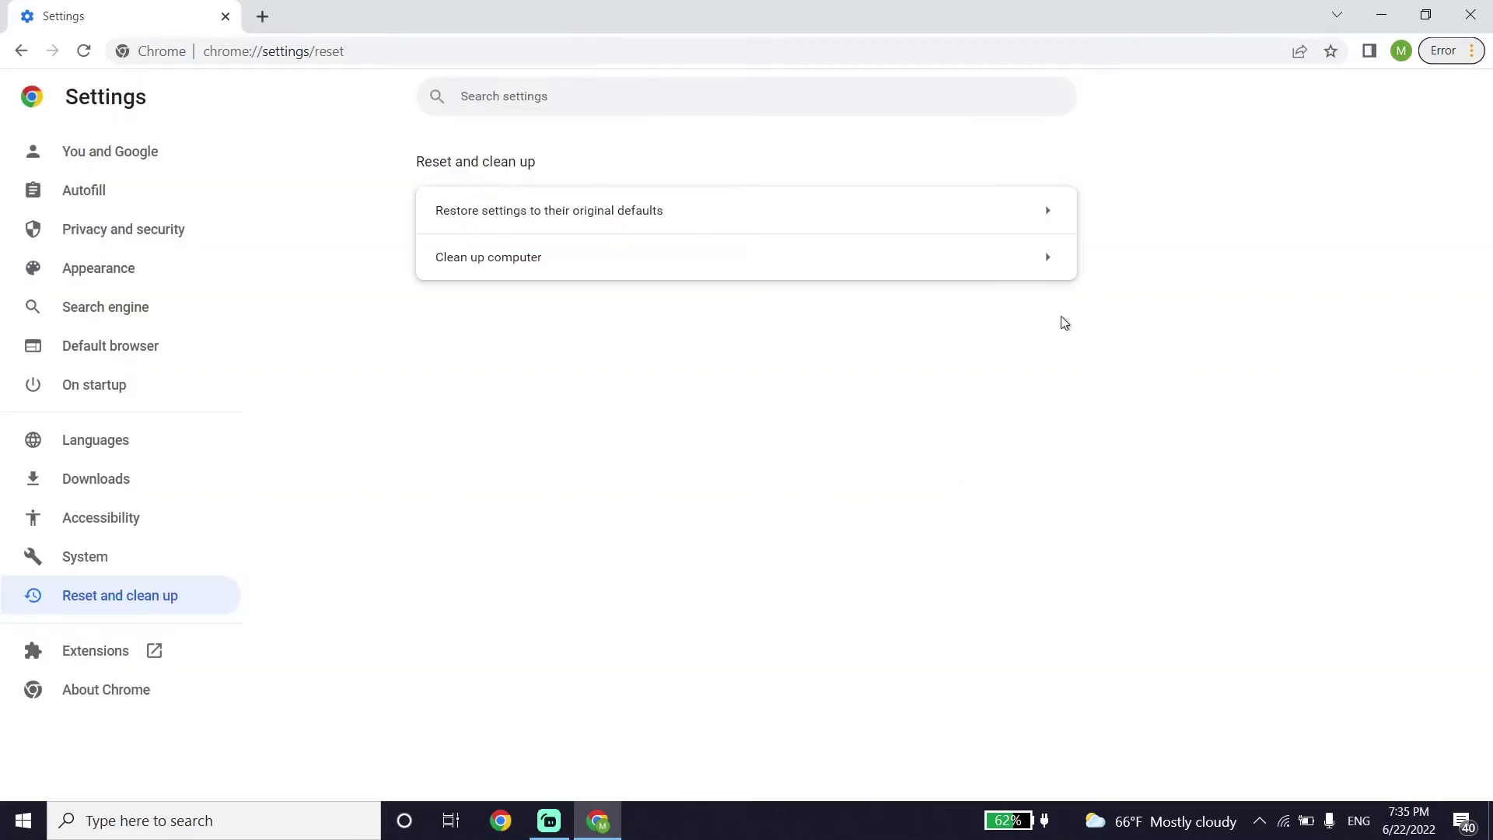
{"action": "left_click", "coordinate": [1469, 15]}
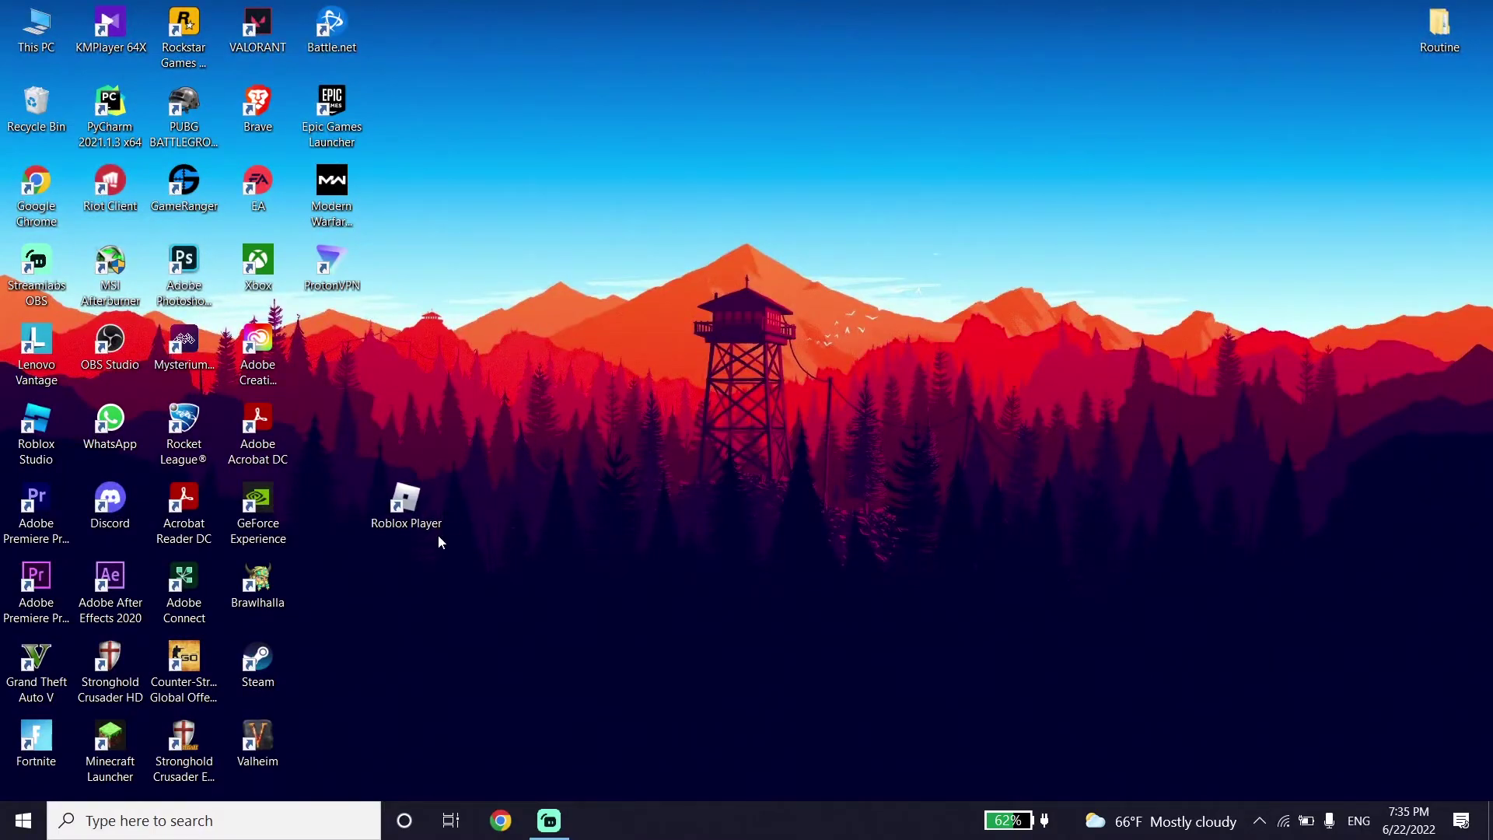
- Launch Run from a 'run' search, replace %APPDATA% with %temp%, and confirm
{"action": "left_click", "coordinate": [261, 828]}
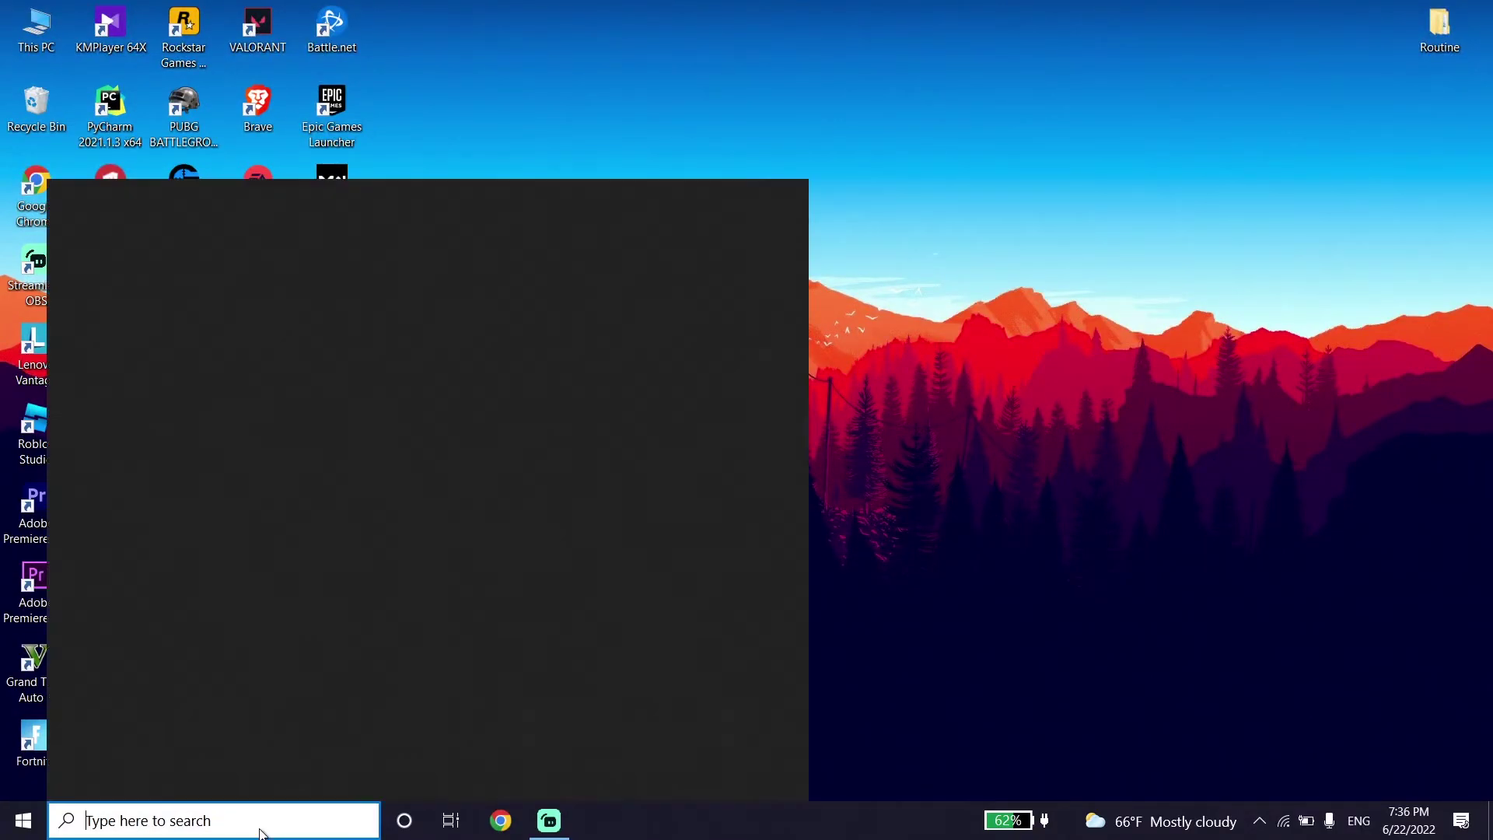
{"action": "type", "text": "run"}
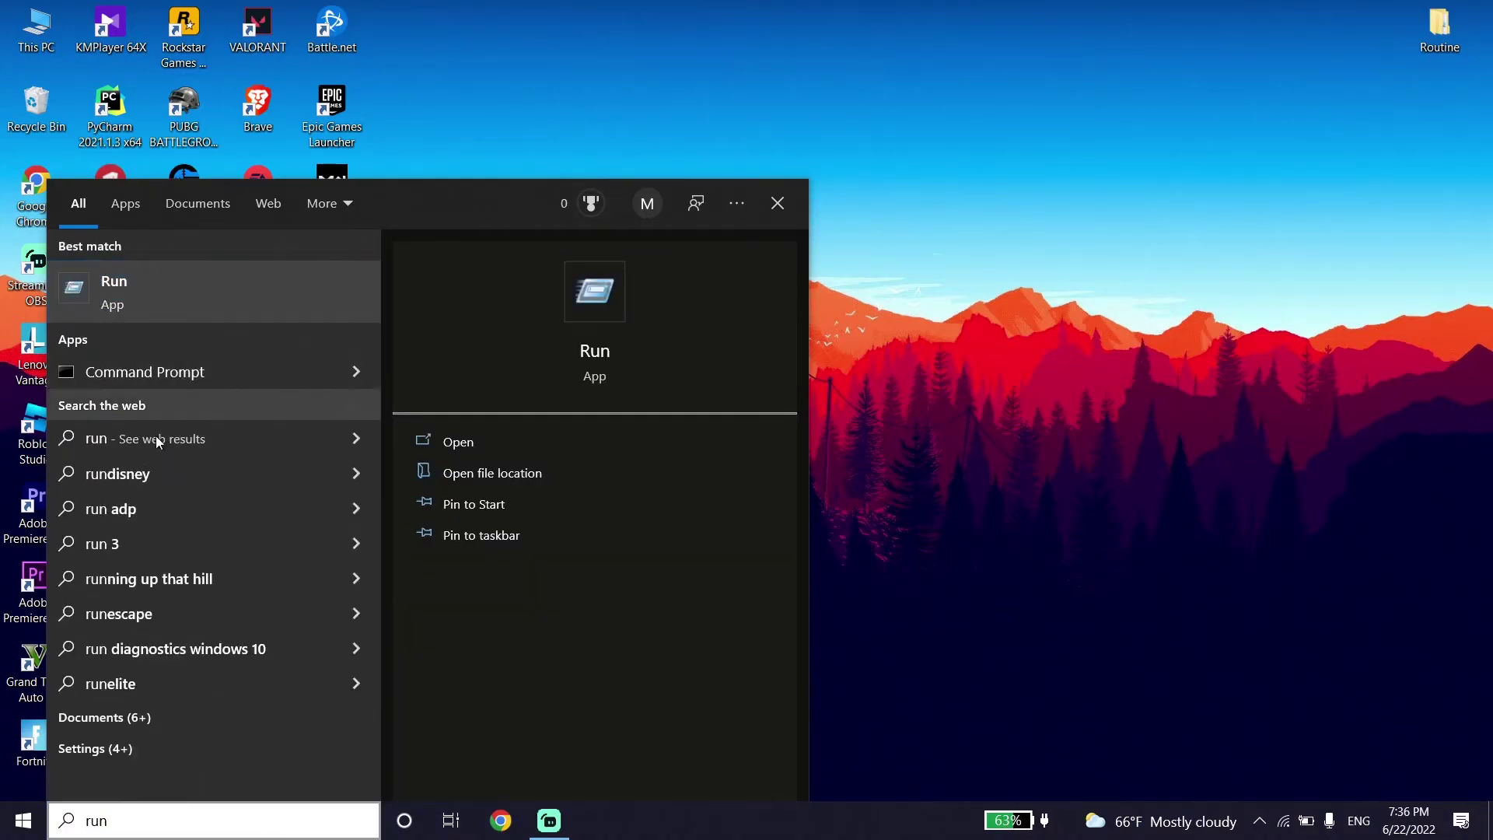
{"action": "key", "text": "Return"}
{"action": "key", "text": "BackSpace"}
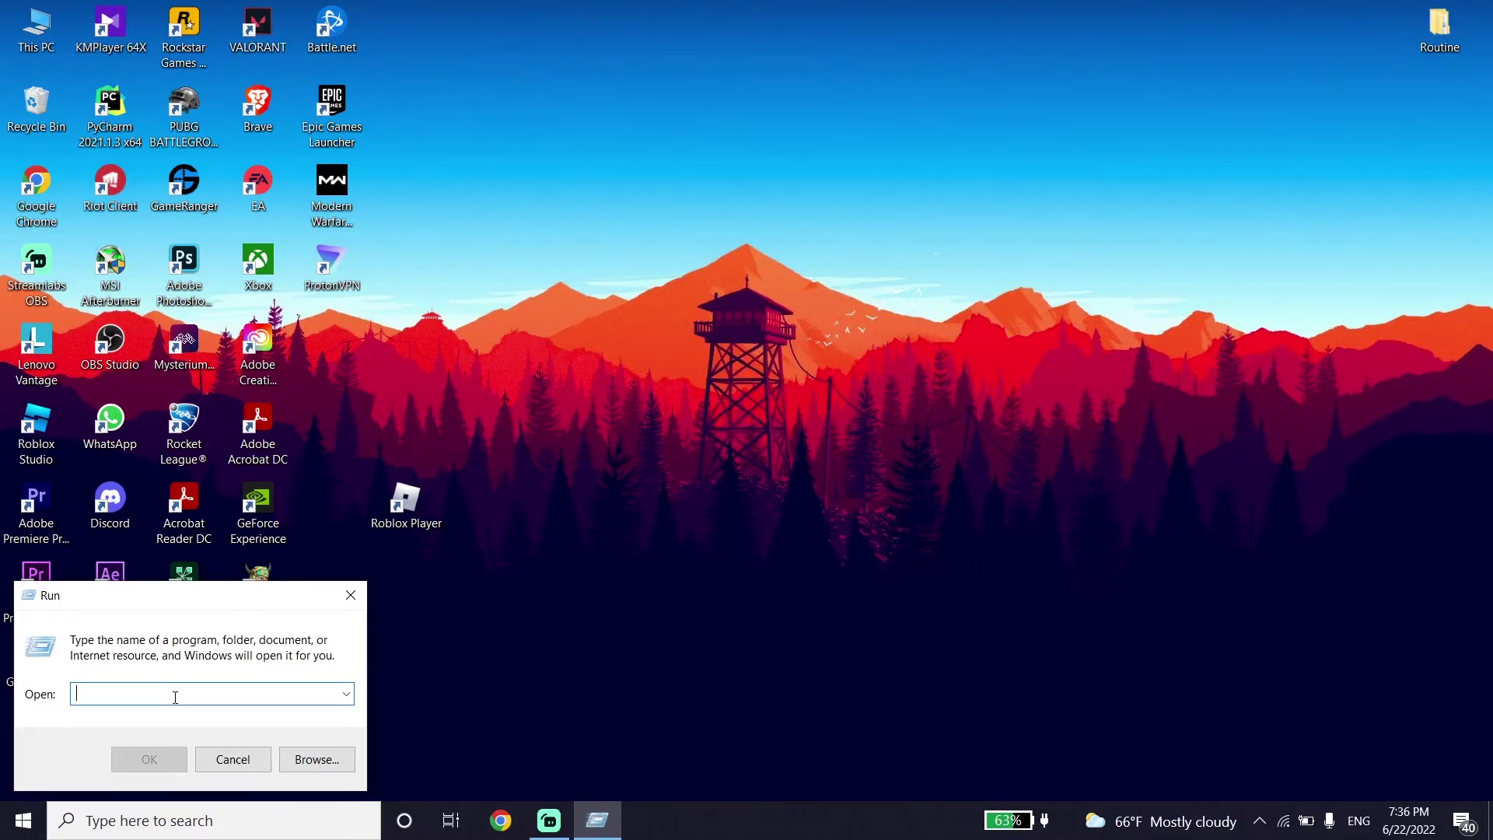
{"action": "type", "text": "%"}
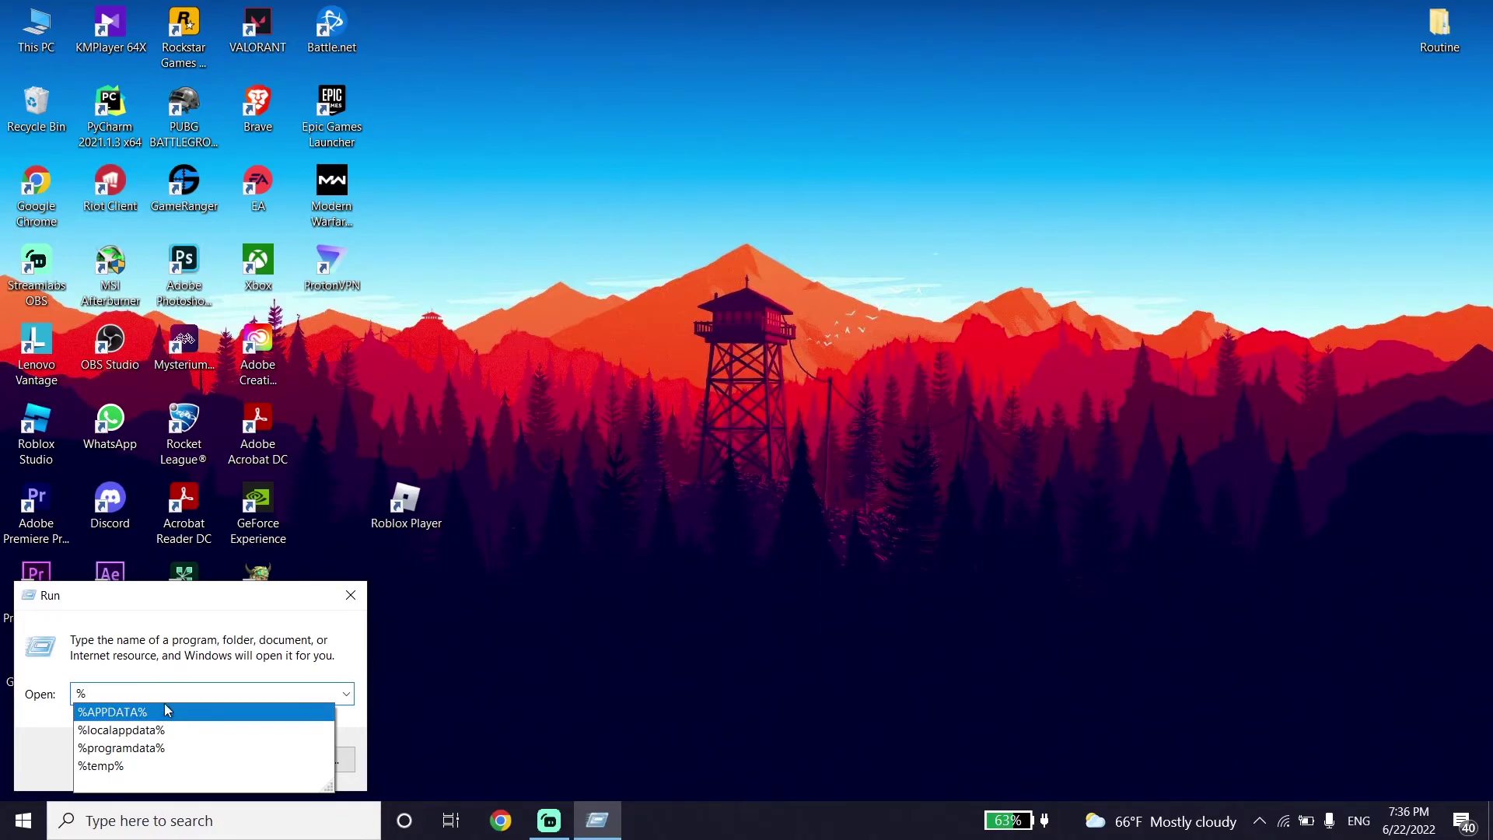
{"action": "left_click", "coordinate": [97, 768]}
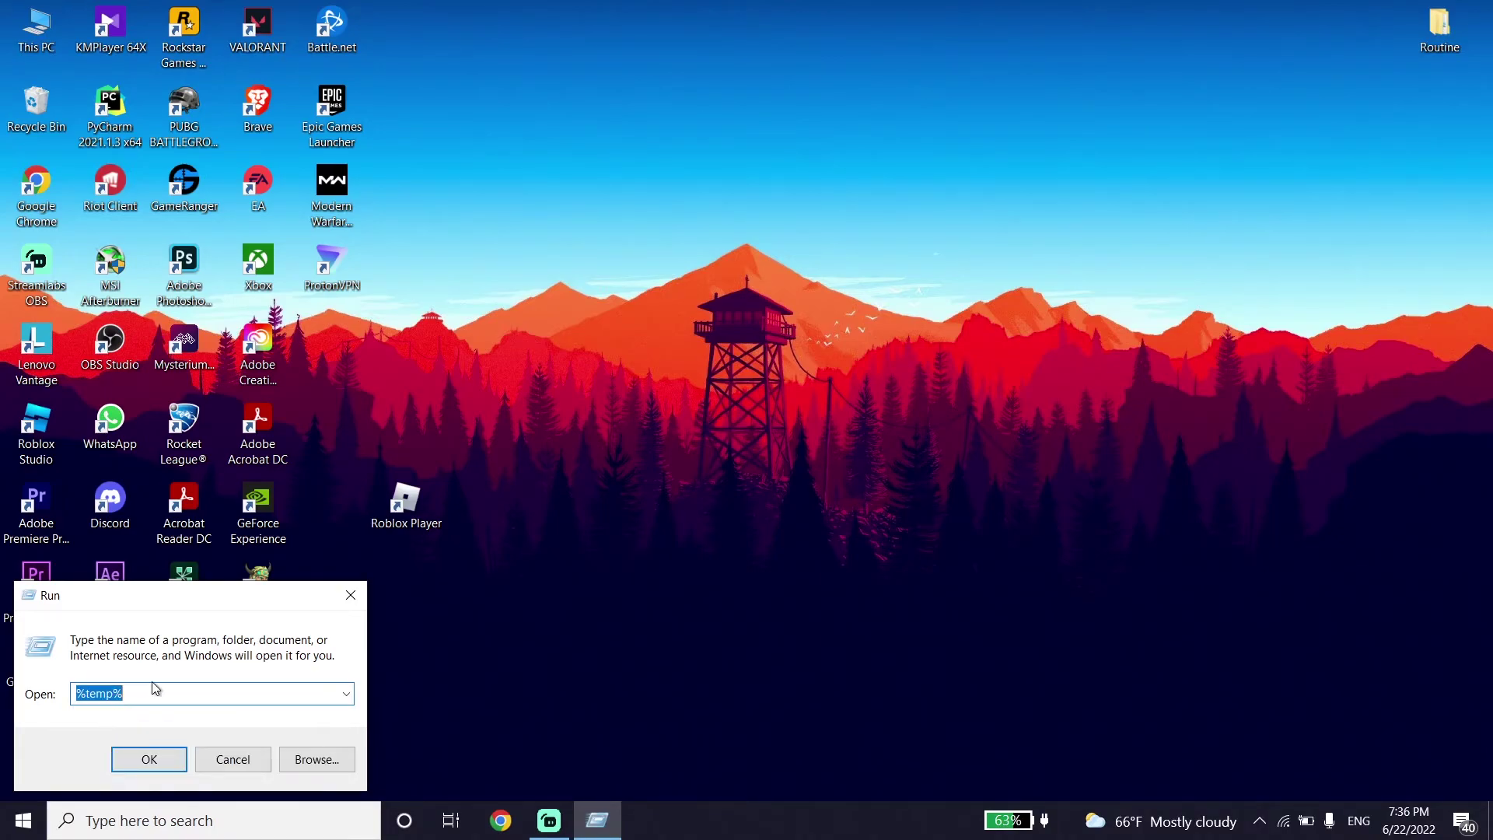
{"action": "left_click", "coordinate": [147, 760]}
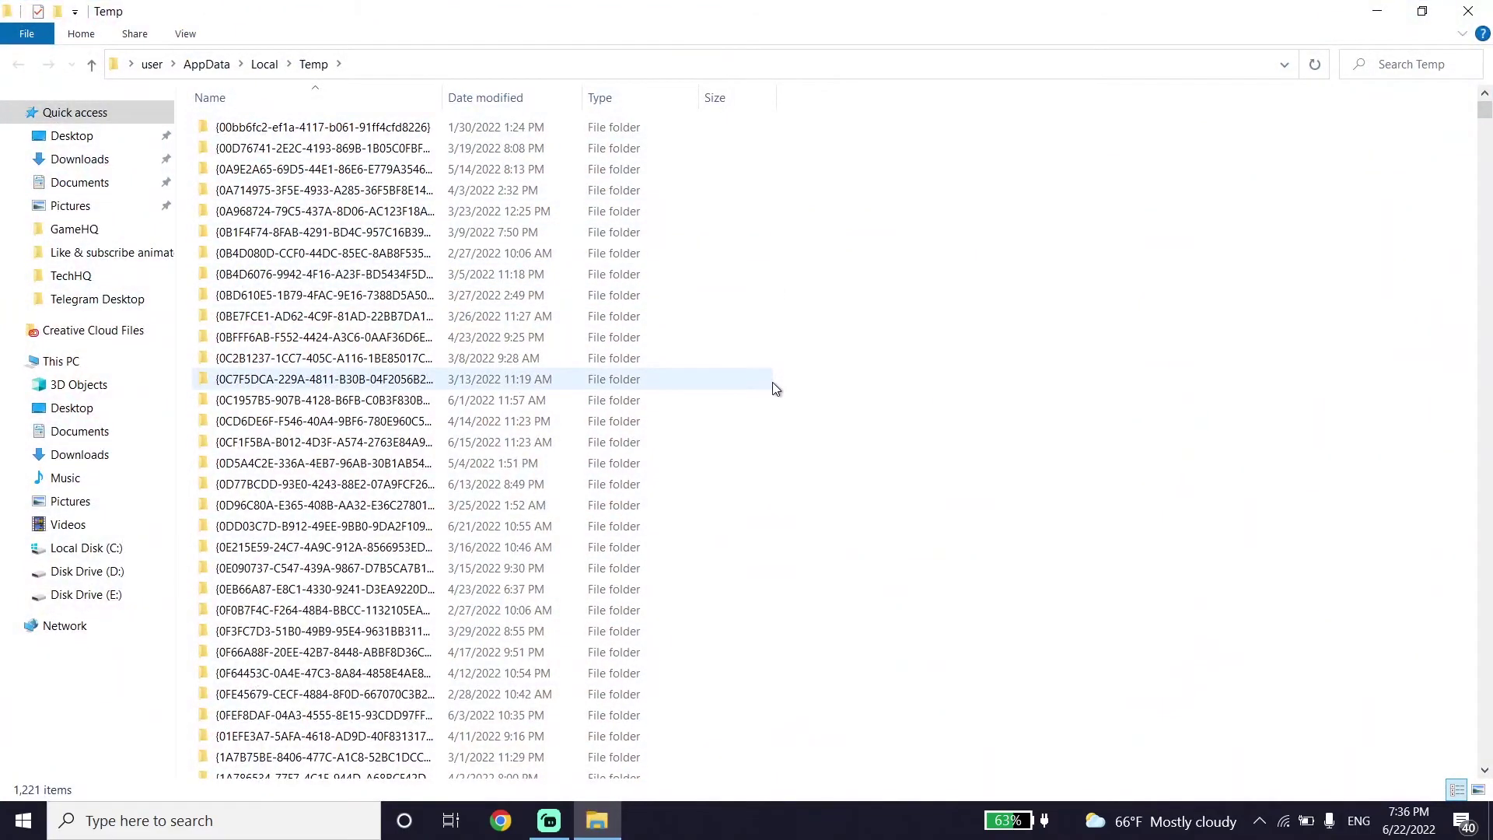
- Select all 1,221 Temp items and delete them, continuing past the Folder Access Denied prompt
{"action": "key", "text": "ctrl+a"}
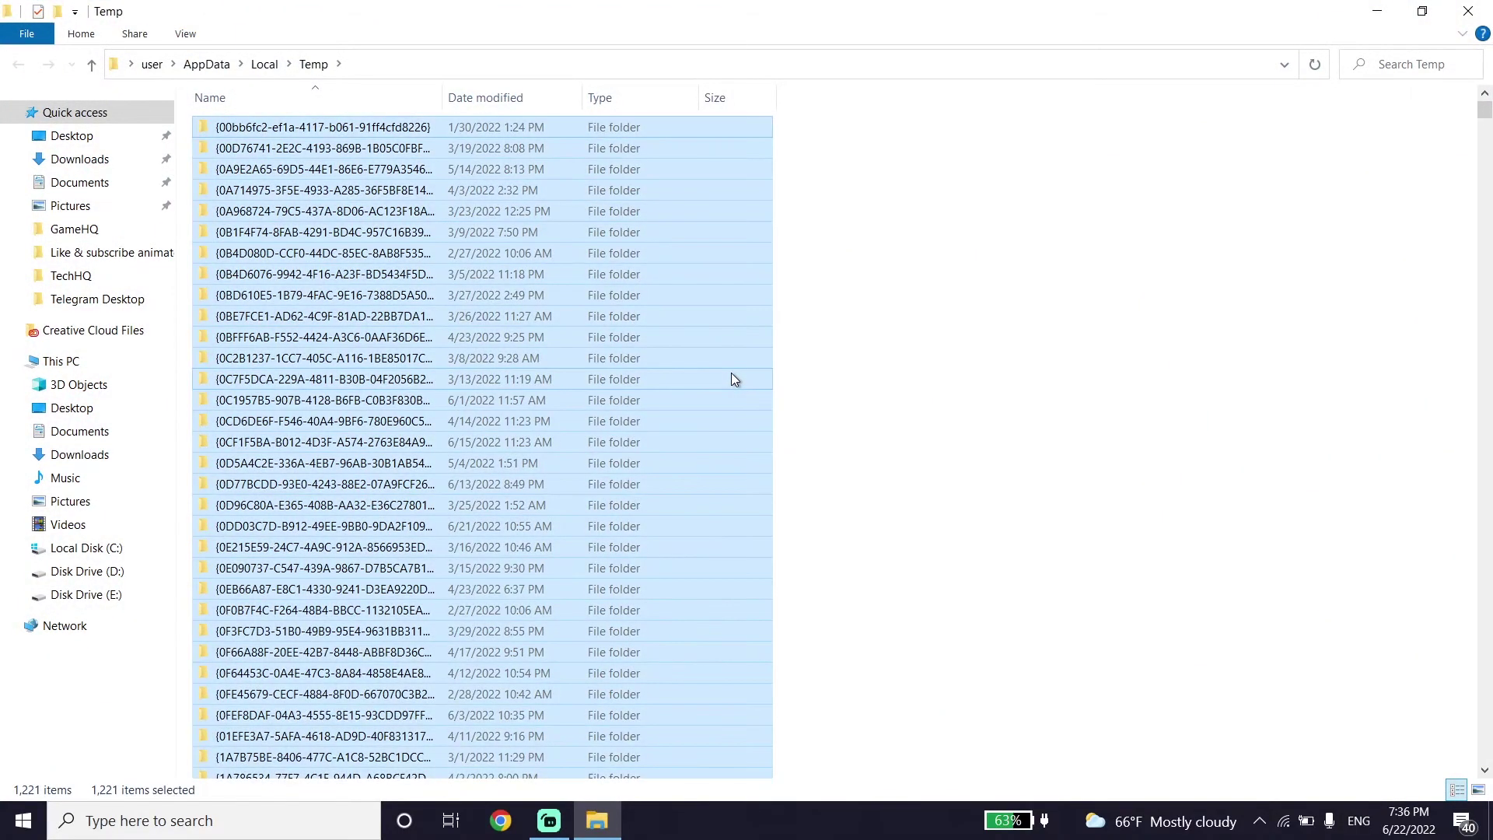
{"action": "right_click", "coordinate": [723, 362]}
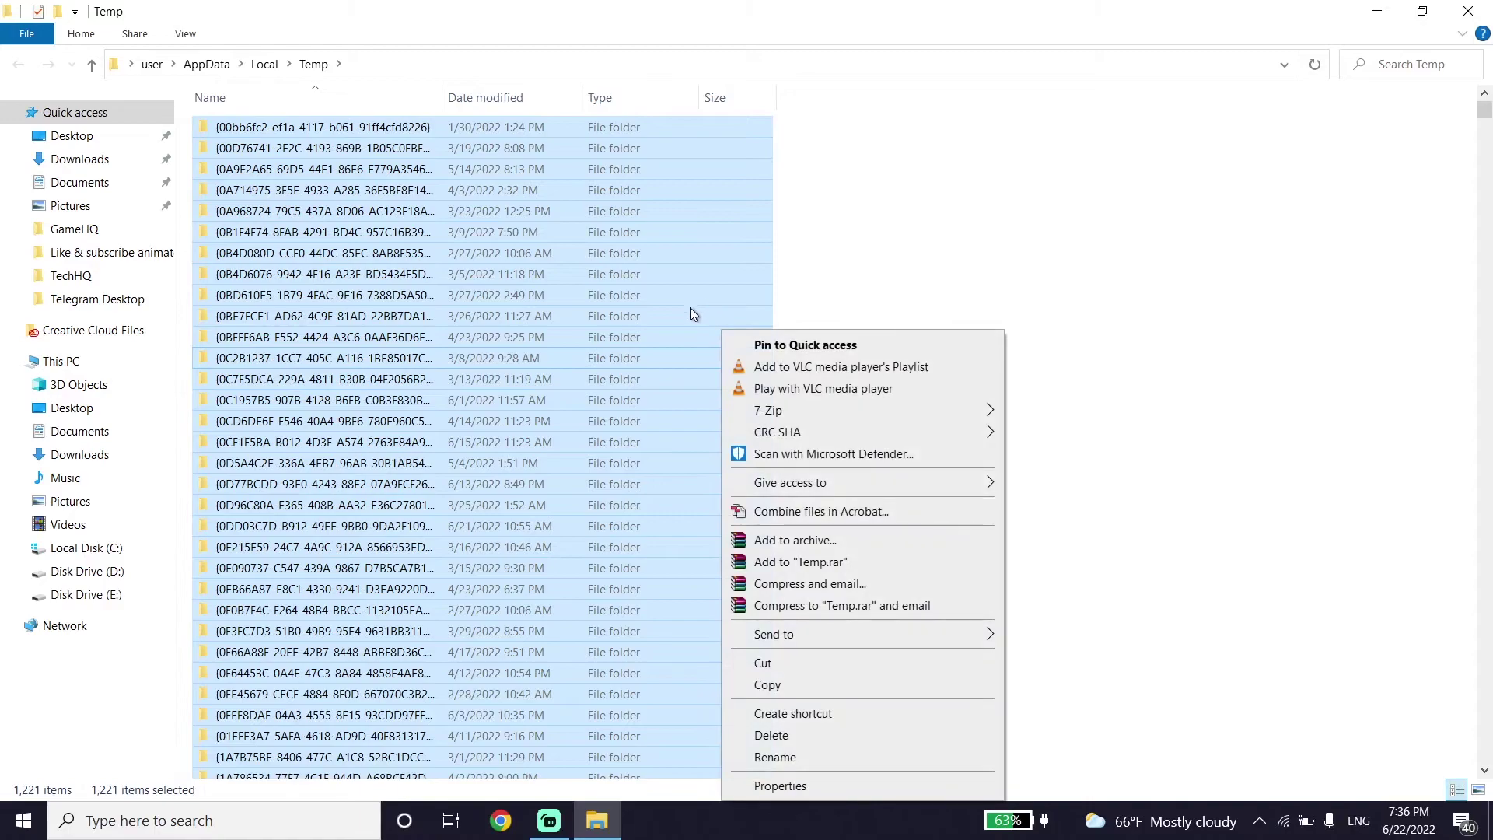
{"action": "left_click", "coordinate": [770, 735]}
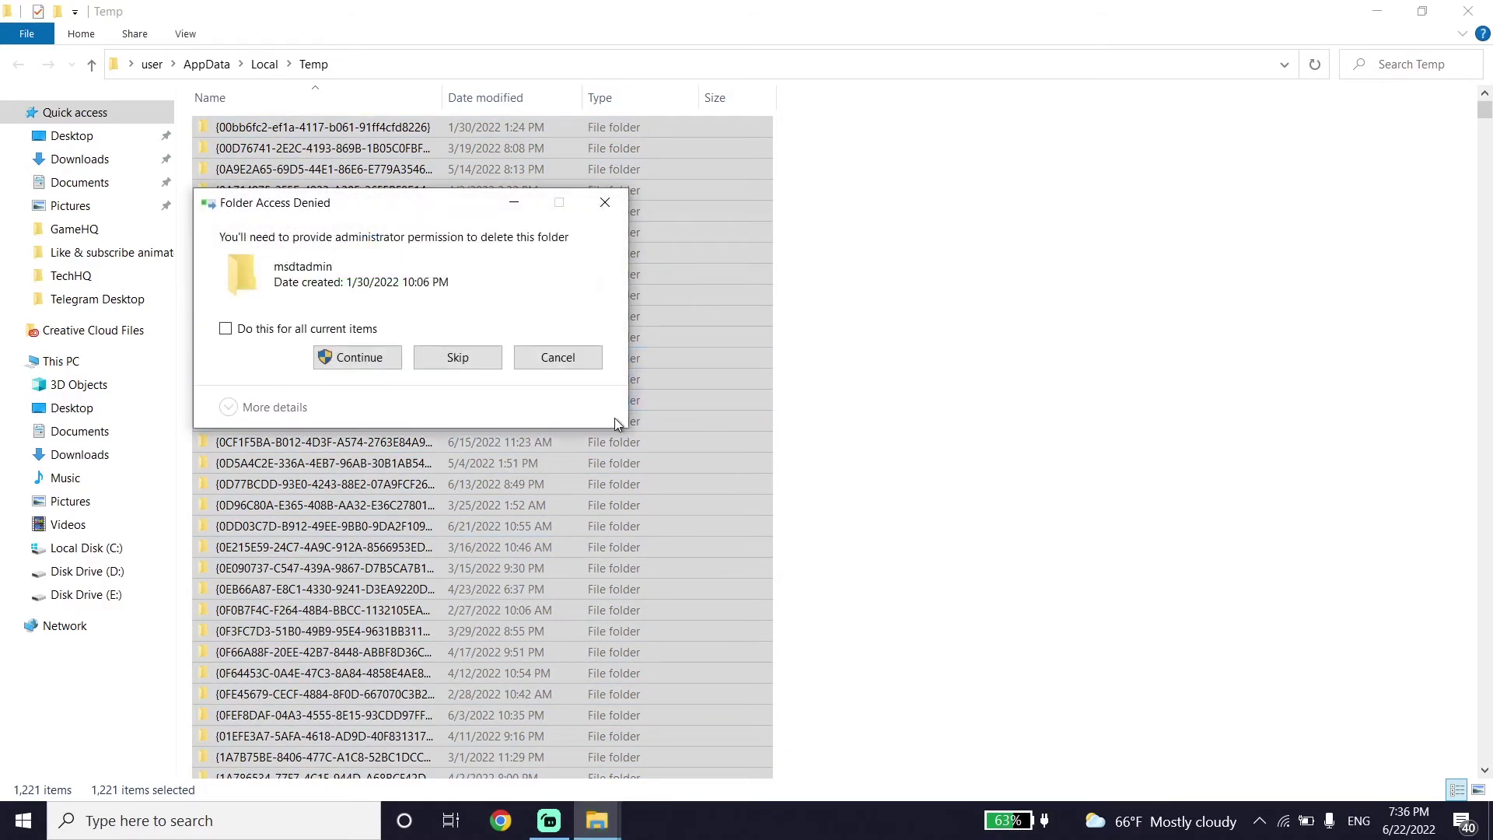
{"action": "left_click", "coordinate": [330, 356]}
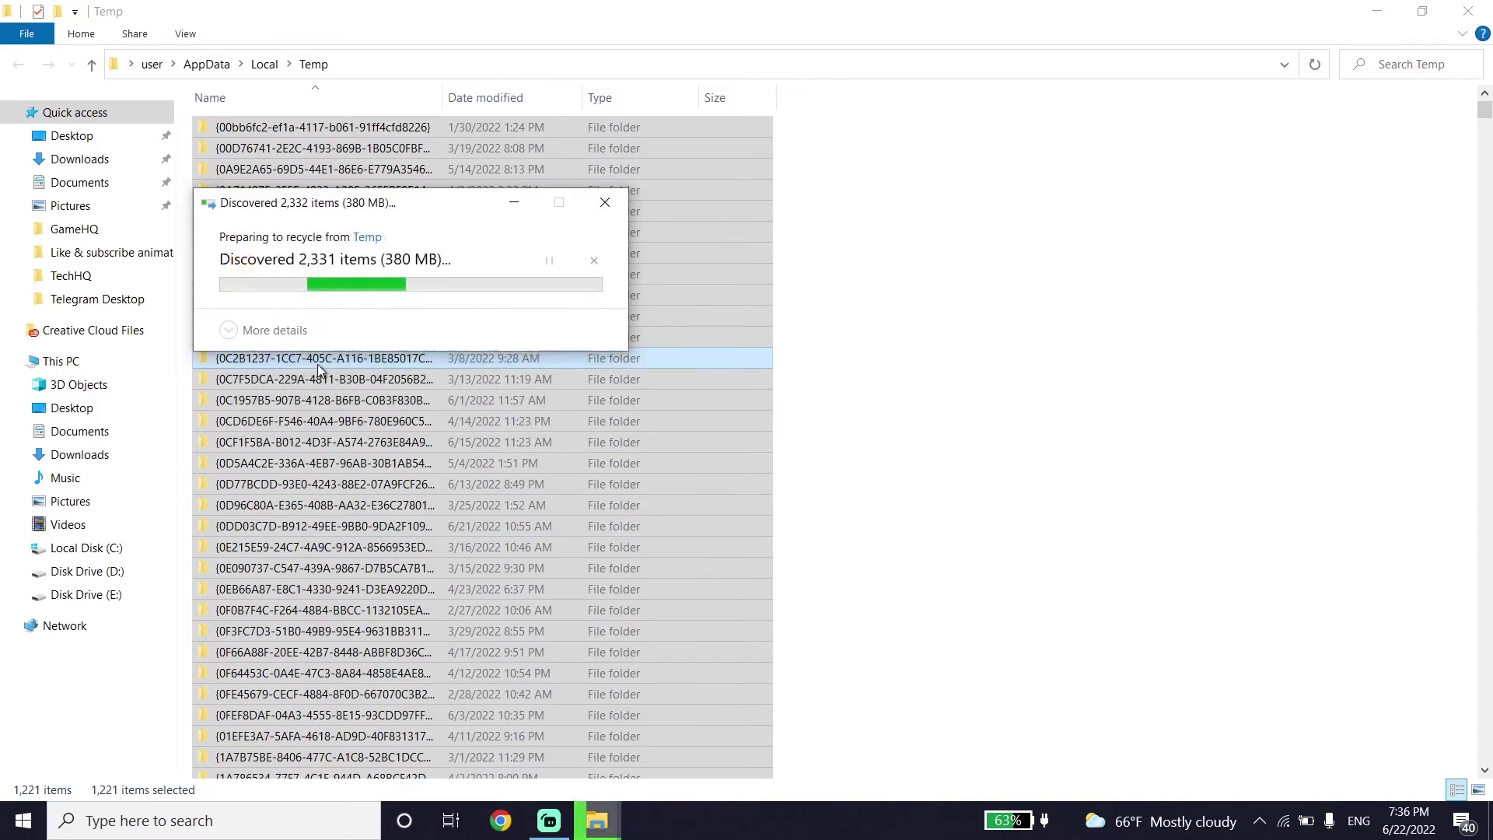